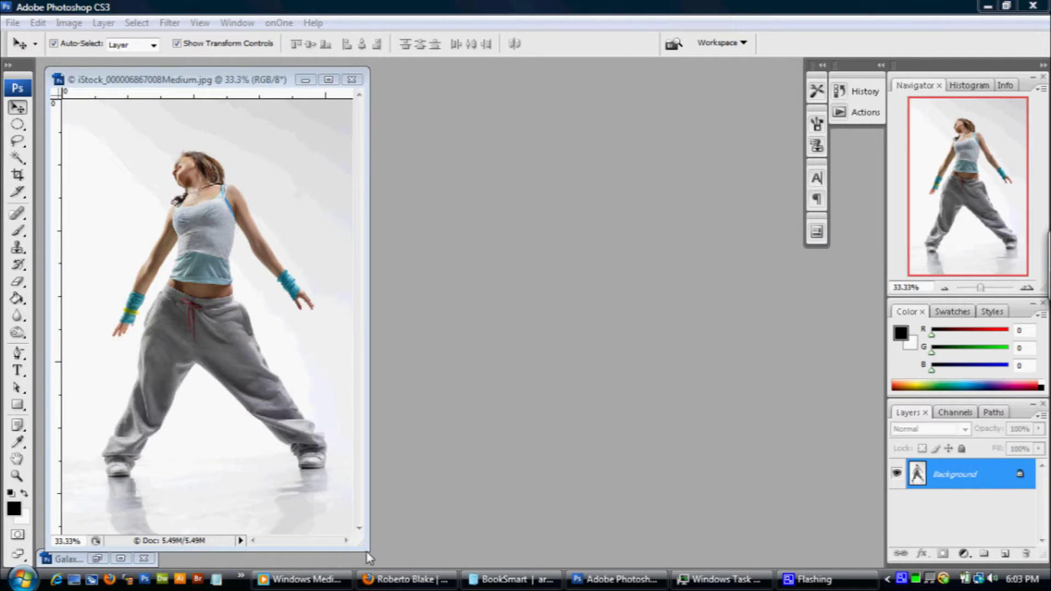
Step: Enlarge the dancer photo's document window so the whole image shows centred with grey around it
drag(370, 552, 491, 559)
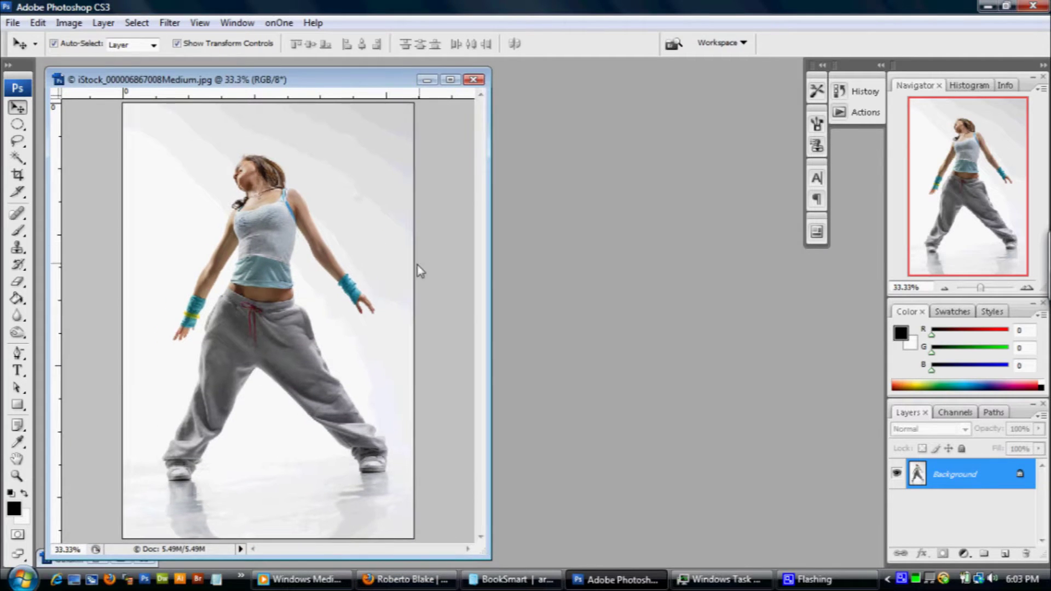
Step: Create a new 880 × 660 px document at 72 ppi resolution
click(14, 23)
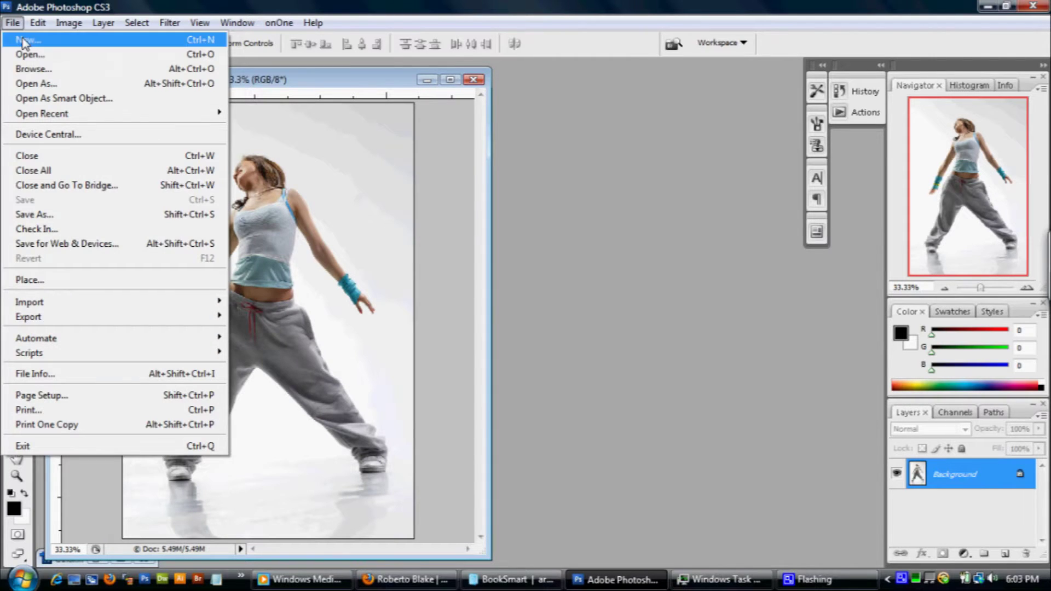
click(26, 40)
click(384, 264)
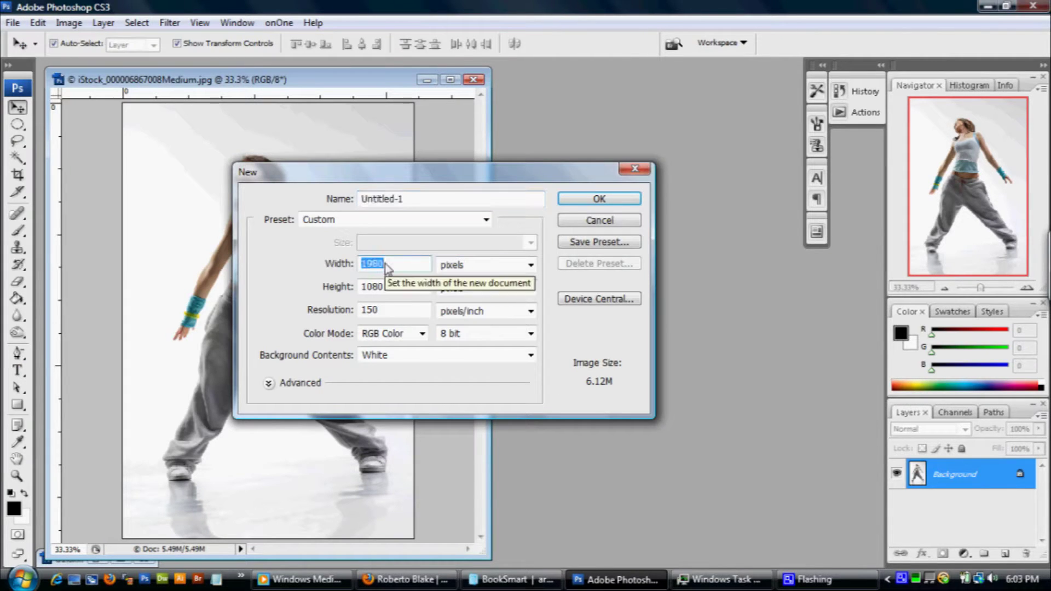
text(88)
click(389, 286)
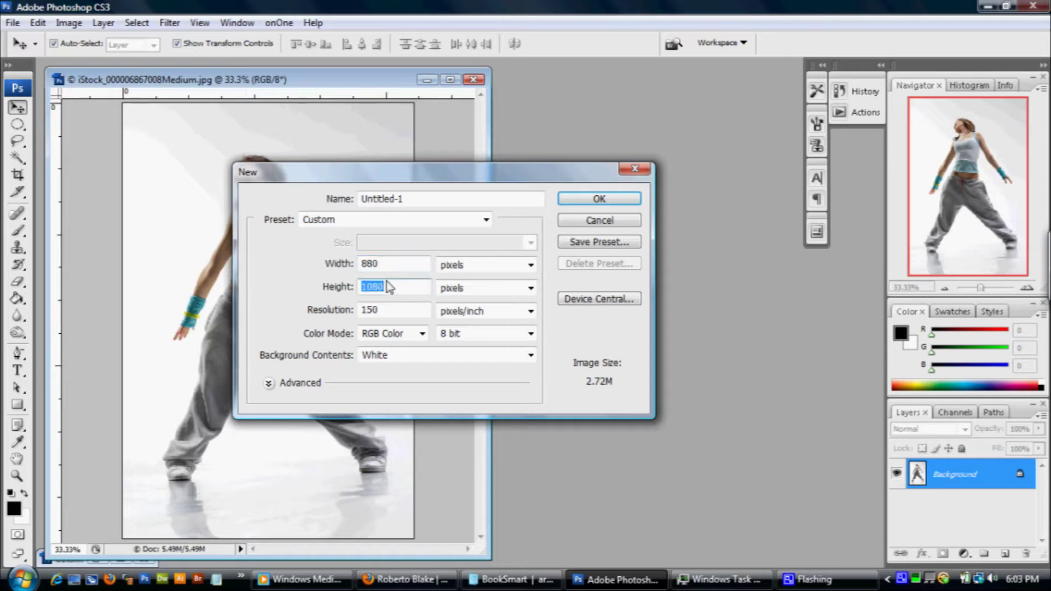
text(660)
click(388, 313)
text(150)
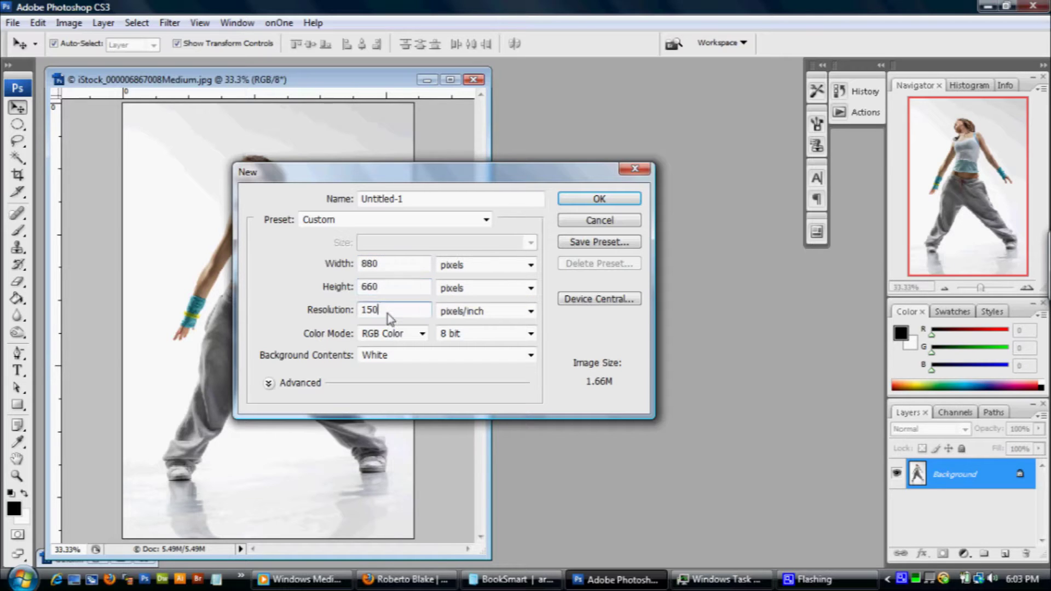
text(72)
double_click(414, 313)
text(7)
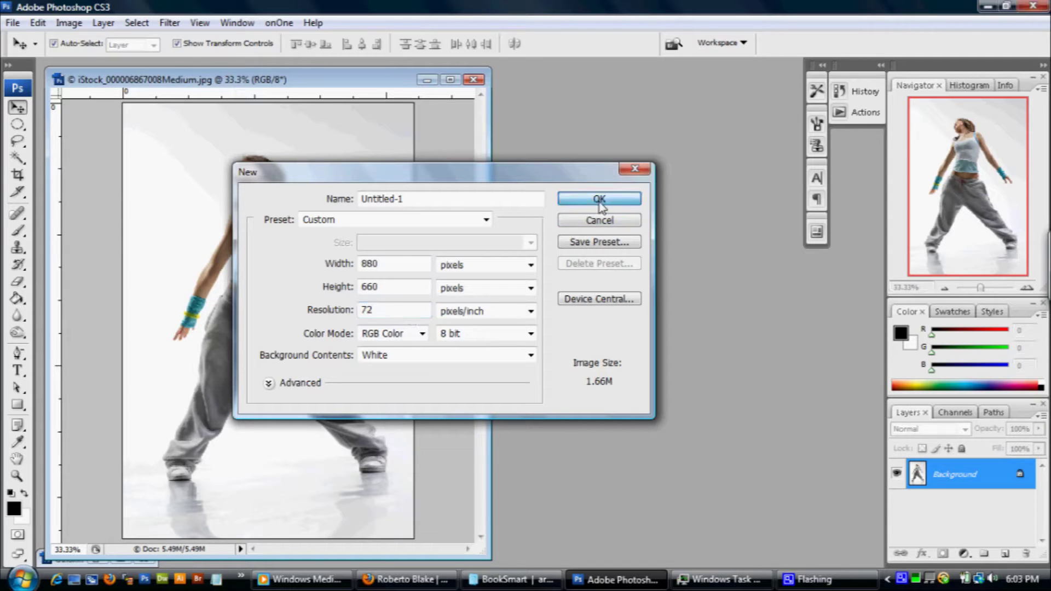
click(600, 200)
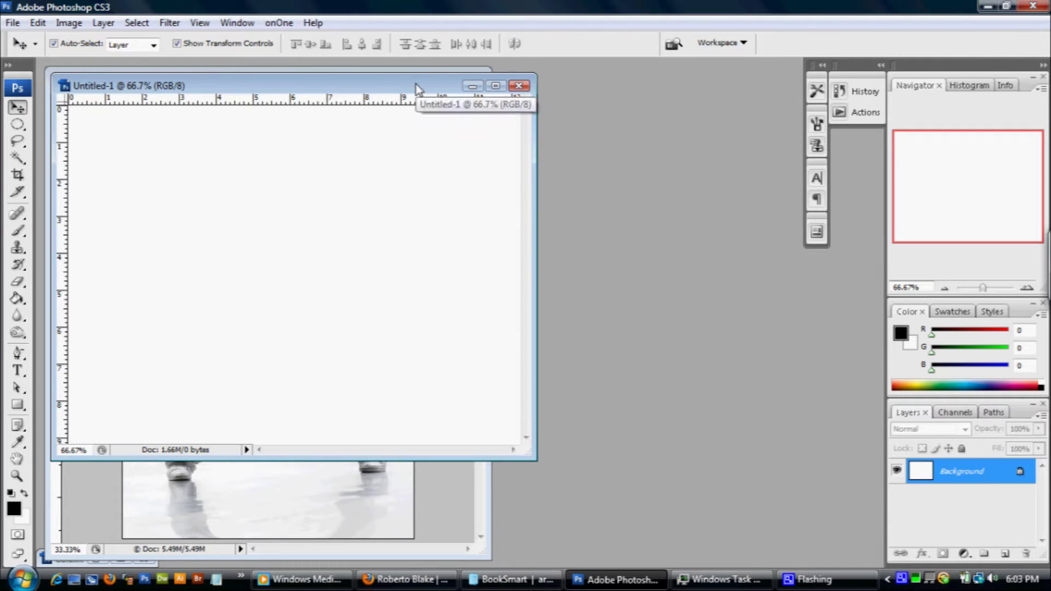
Step: View the new canvas at 100%, enlarge its window, set the rulers to pixels, and move it aside
key(ctrl+plus)
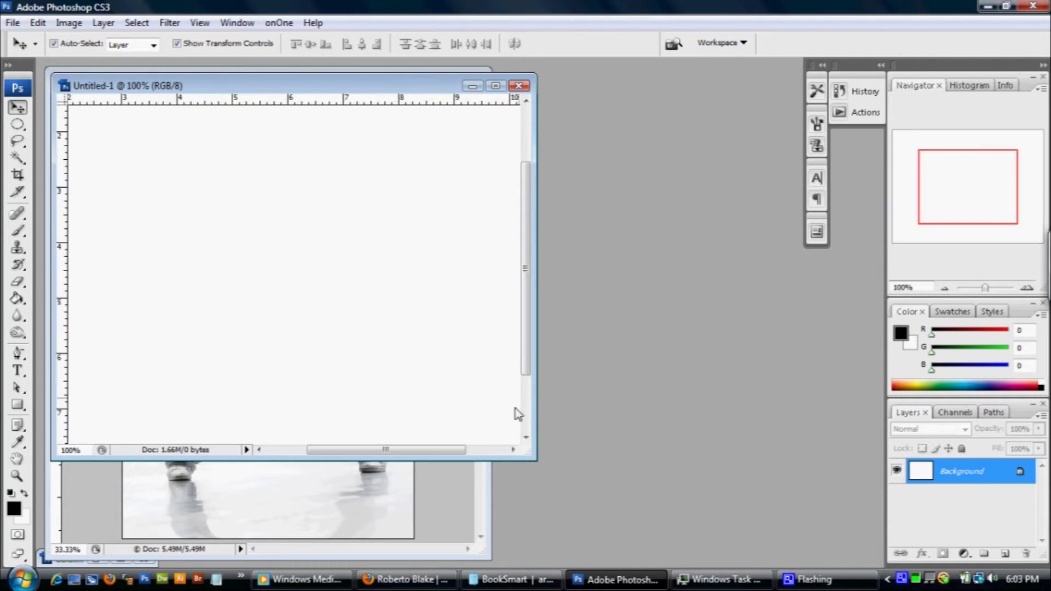
drag(530, 459, 859, 536)
right_click(583, 102)
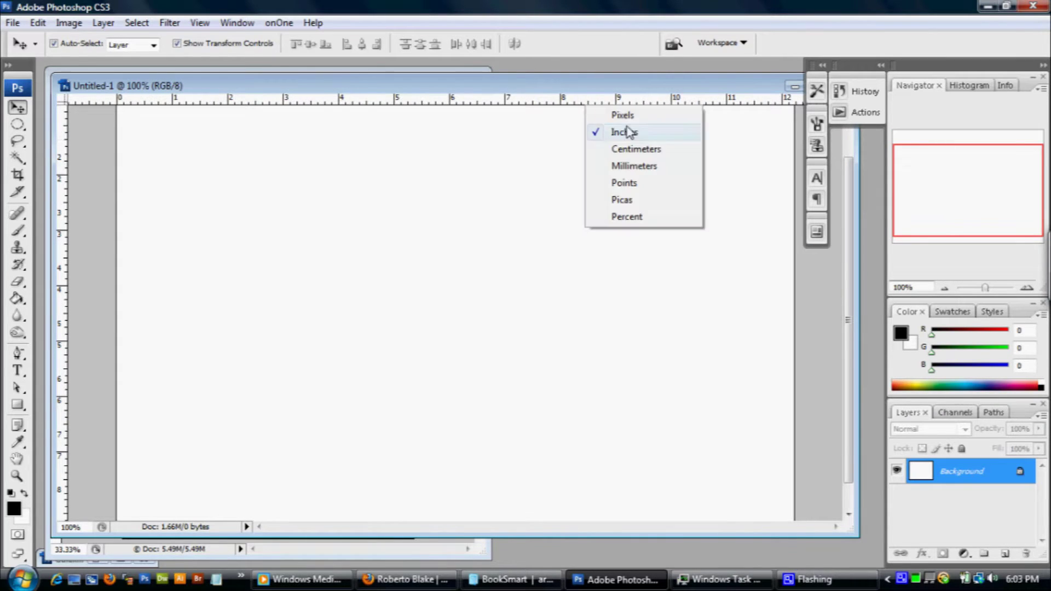
click(612, 111)
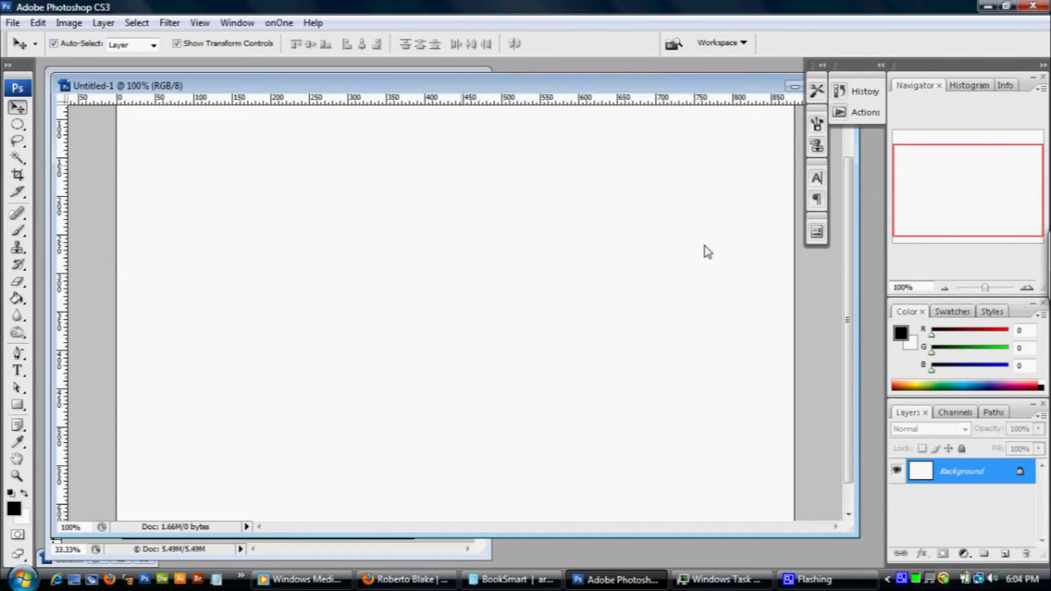
drag(285, 86, 438, 106)
Step: Magic-wand select the photo's white backdrop and foot reflections, turning Background into Layer 0
click(184, 222)
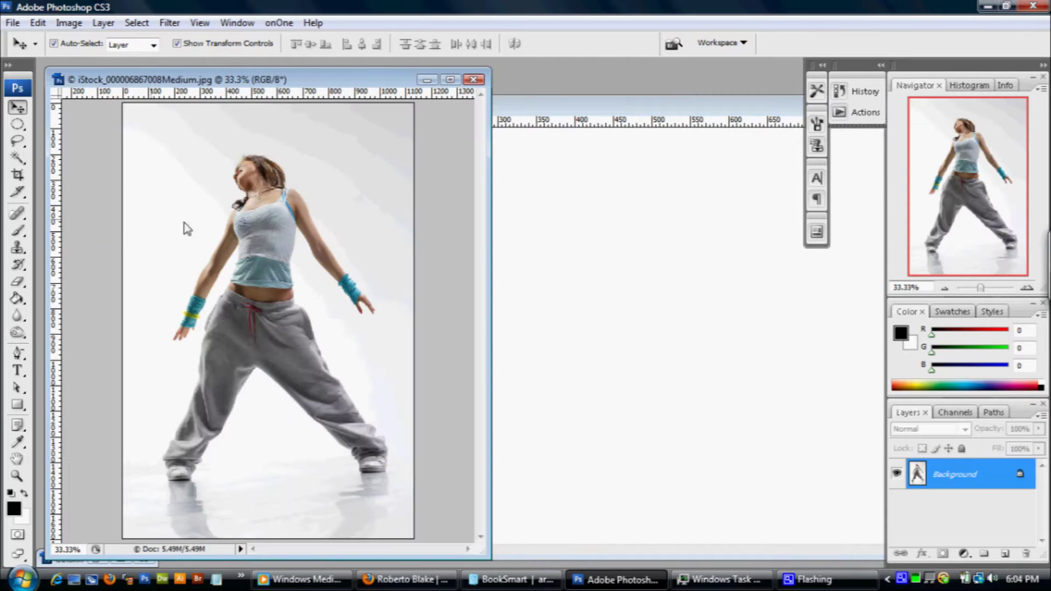
click(17, 159)
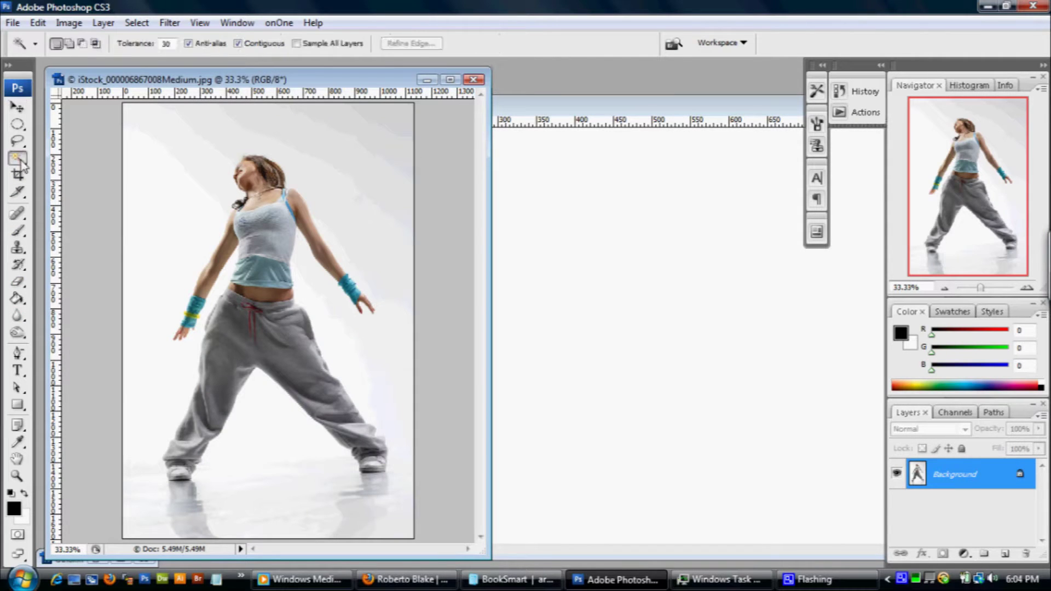
click(207, 222)
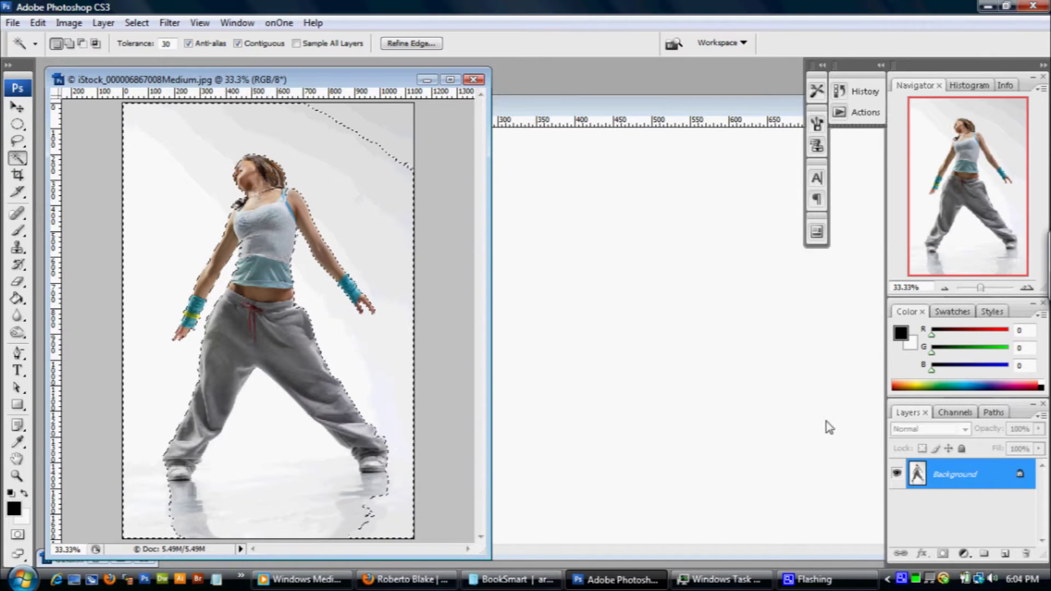
alt+double_click(1022, 475)
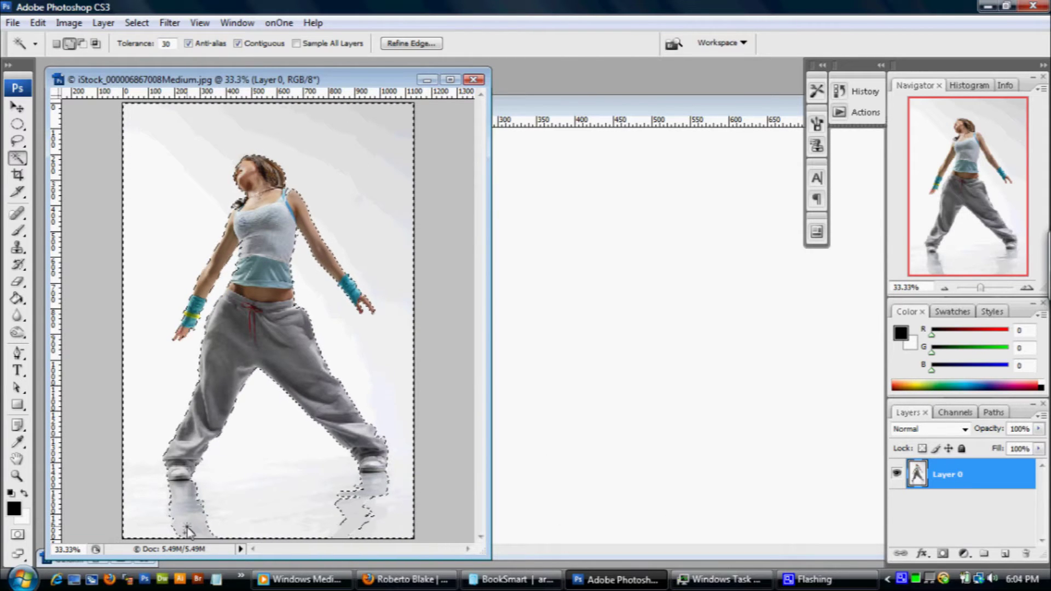
shift+click(351, 519)
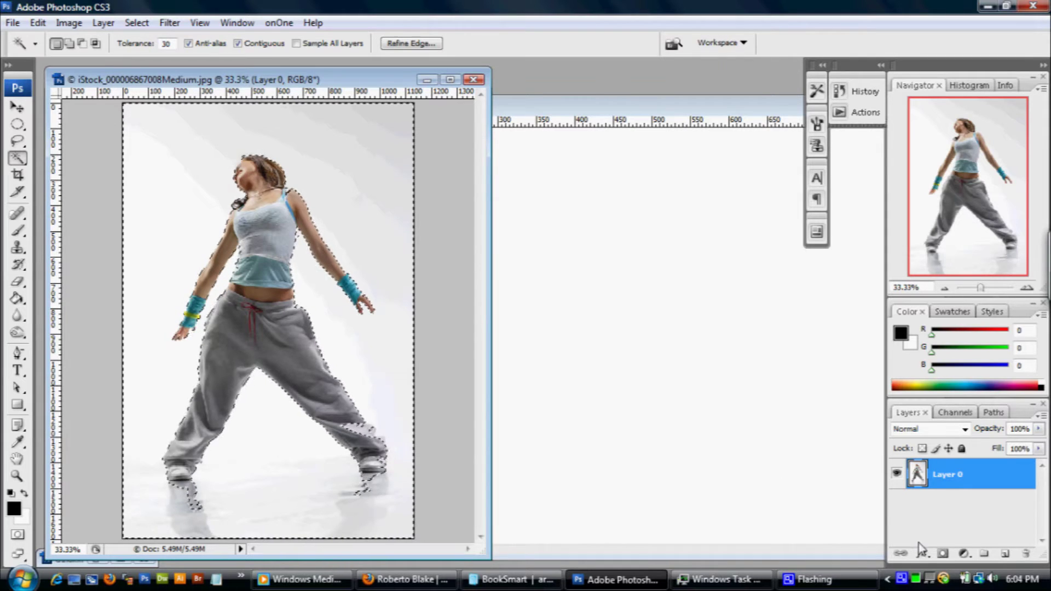
Step: Add a layer mask on Layer 0 that hides the selected white backdrop
click(942, 554)
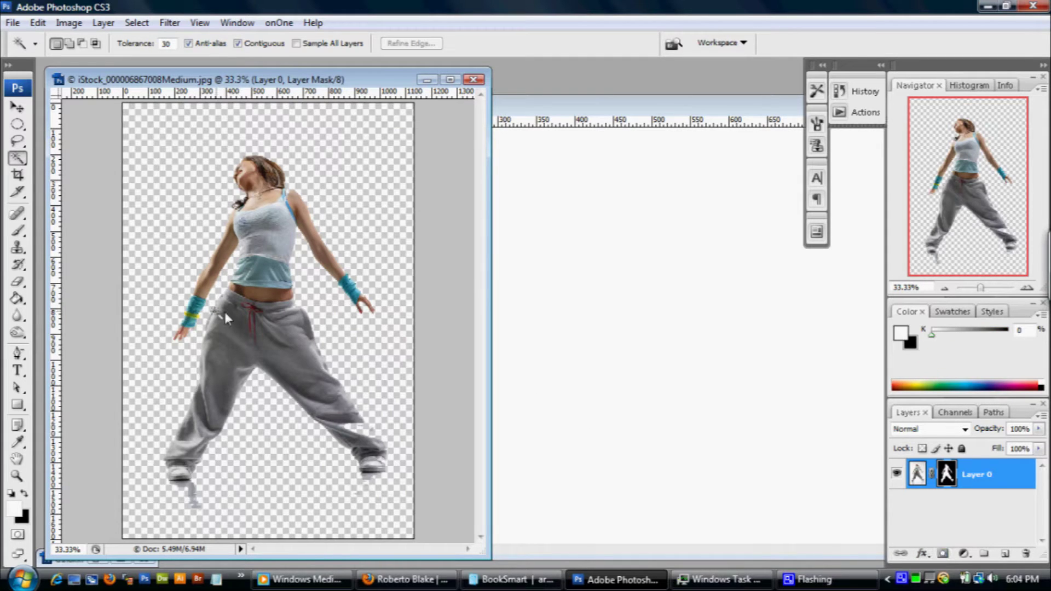
right_click(262, 317)
key(Escape)
Step: Move the cut-out dancer into the new document and fit the whole canvas on screen
key(v)
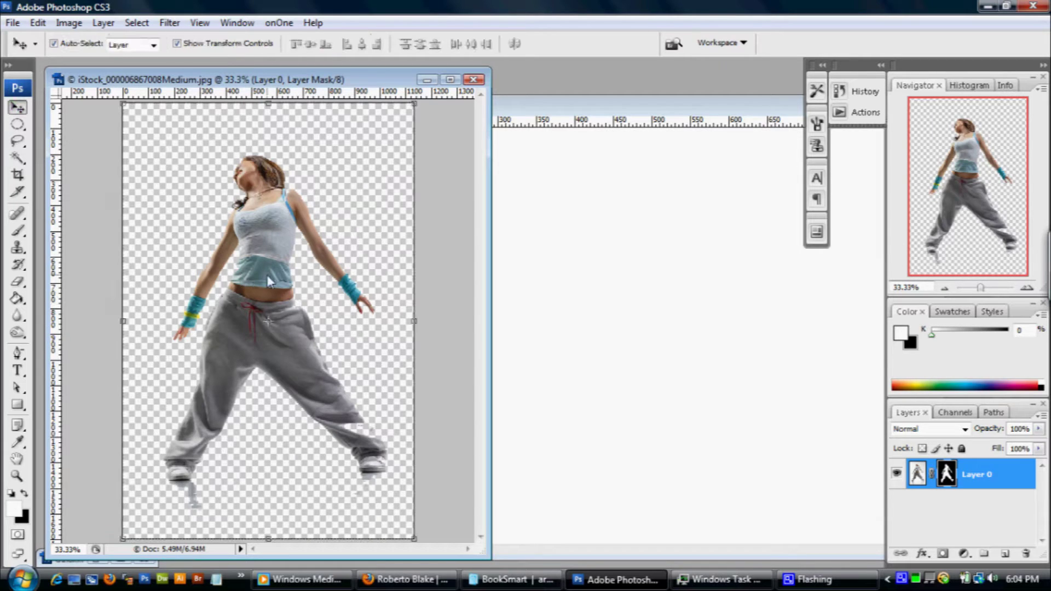
drag(268, 275, 686, 307)
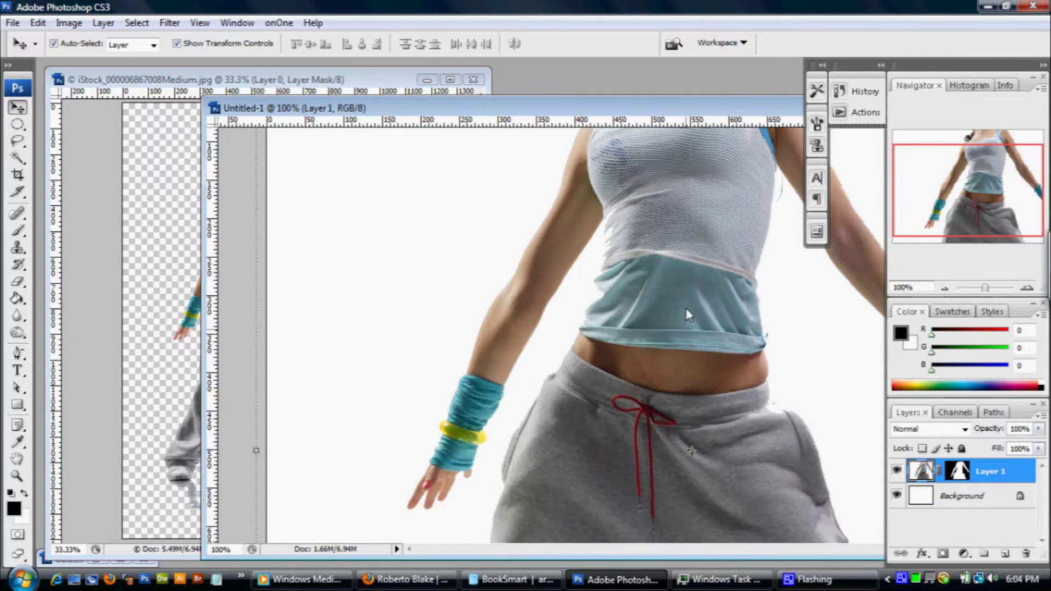
double_click(595, 108)
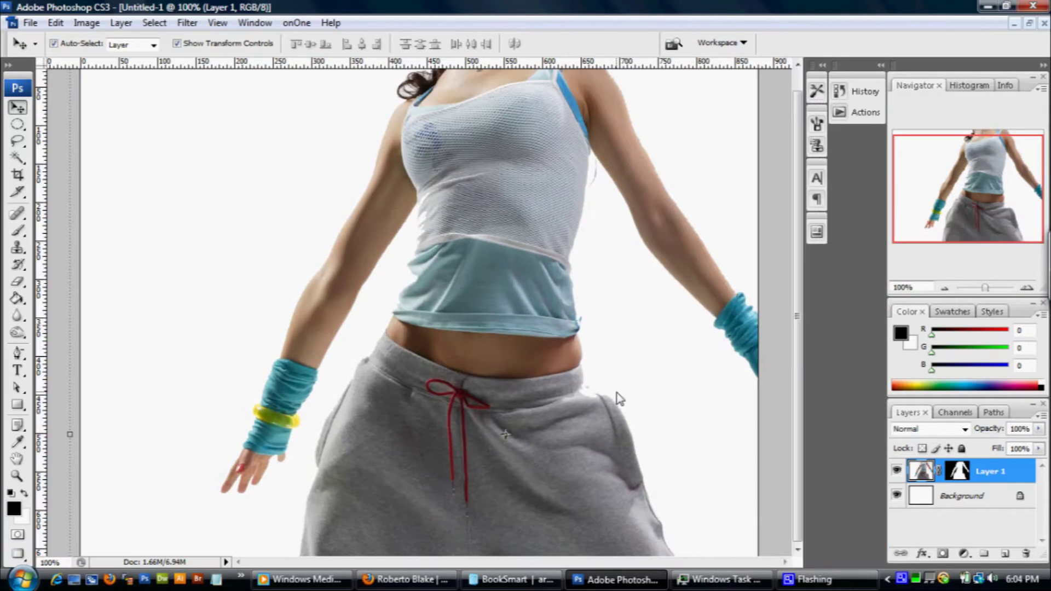
key(ctrl+0)
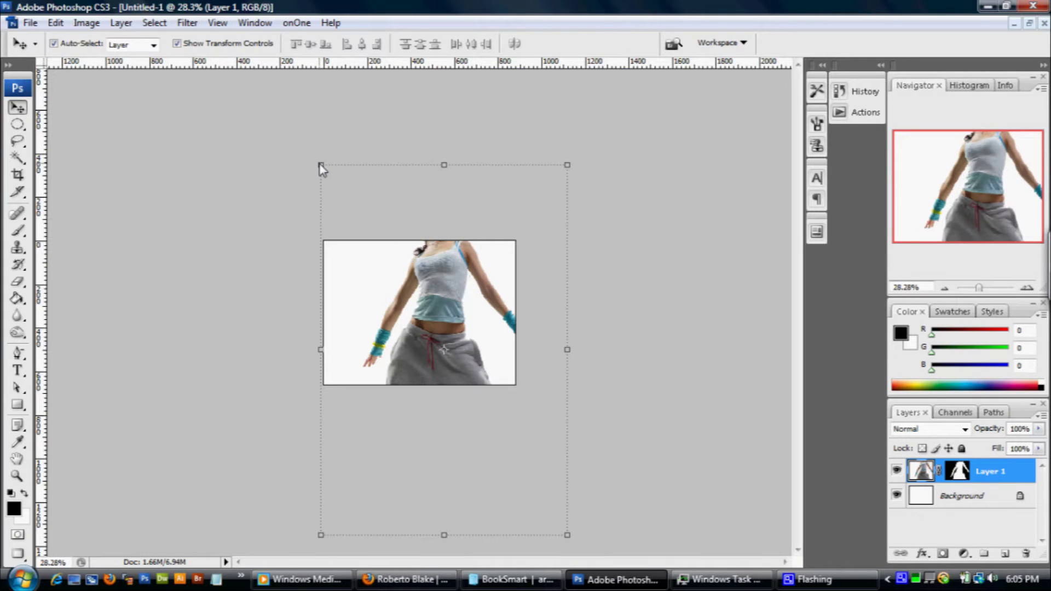
Step: Scale the dancer to about 46%, place her right of centre, and return to 100% view
drag(321, 165, 359, 252)
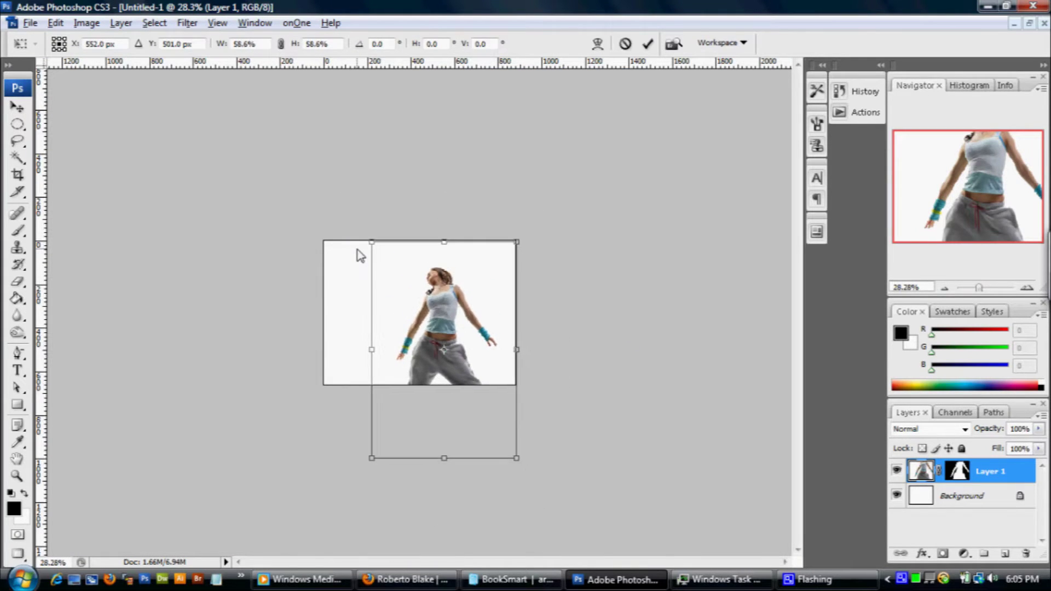
mouse_move(441, 306)
mouse_down()
mouse_move(429, 274)
mouse_move(408, 281)
mouse_move(439, 292)
mouse_up()
drag(366, 452, 389, 425)
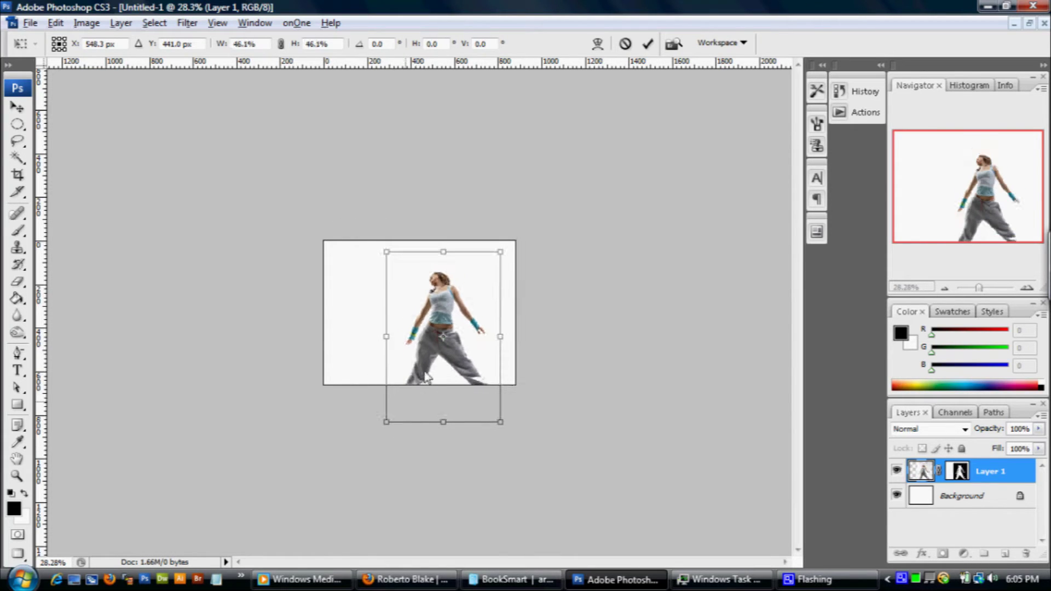
key(Return)
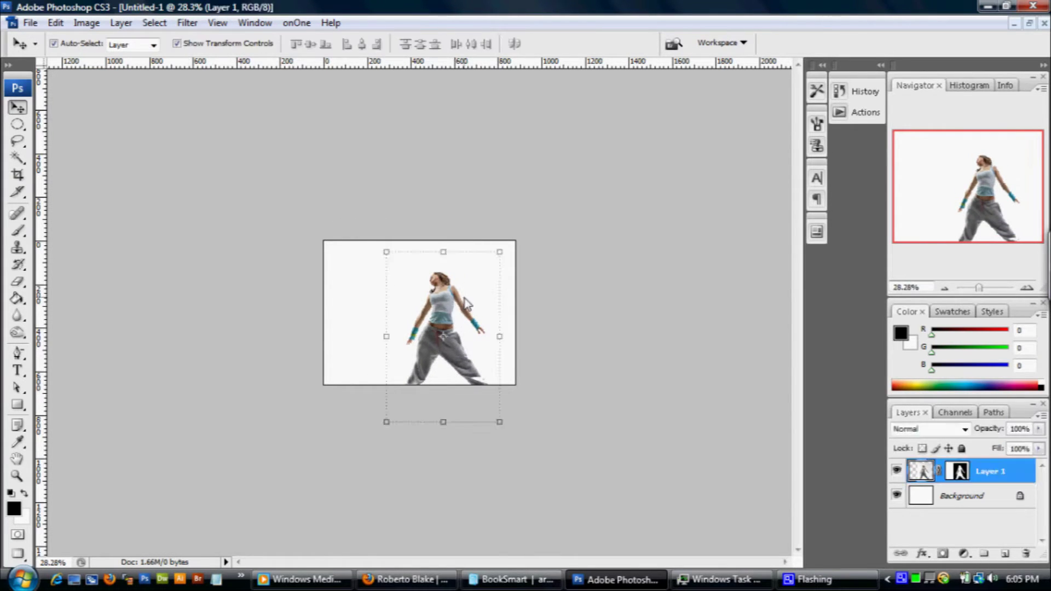
drag(449, 294, 458, 282)
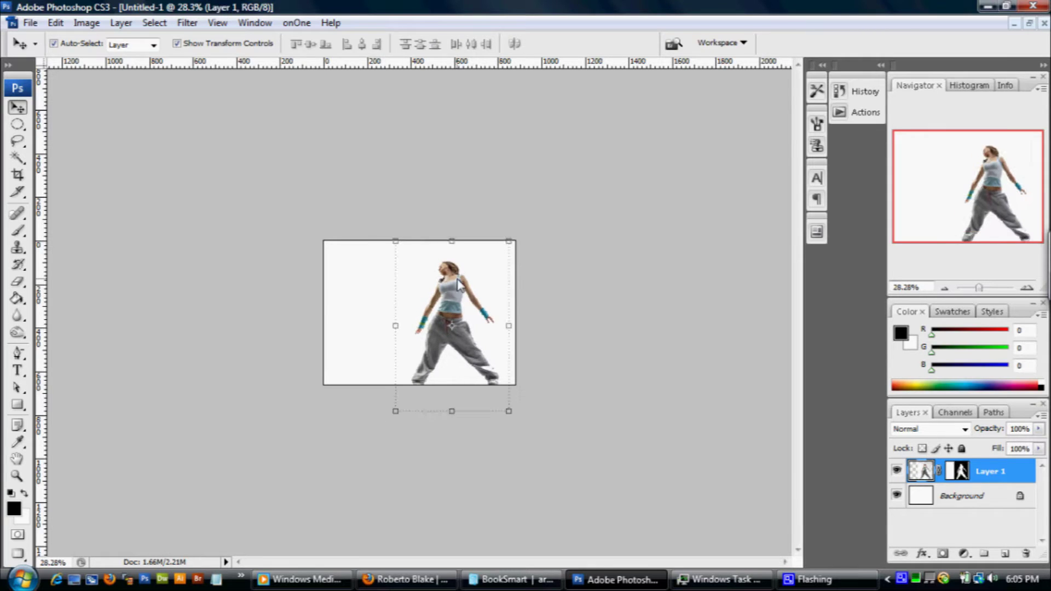
key(ctrl+alt+0)
scroll(460, 283, down, 2)
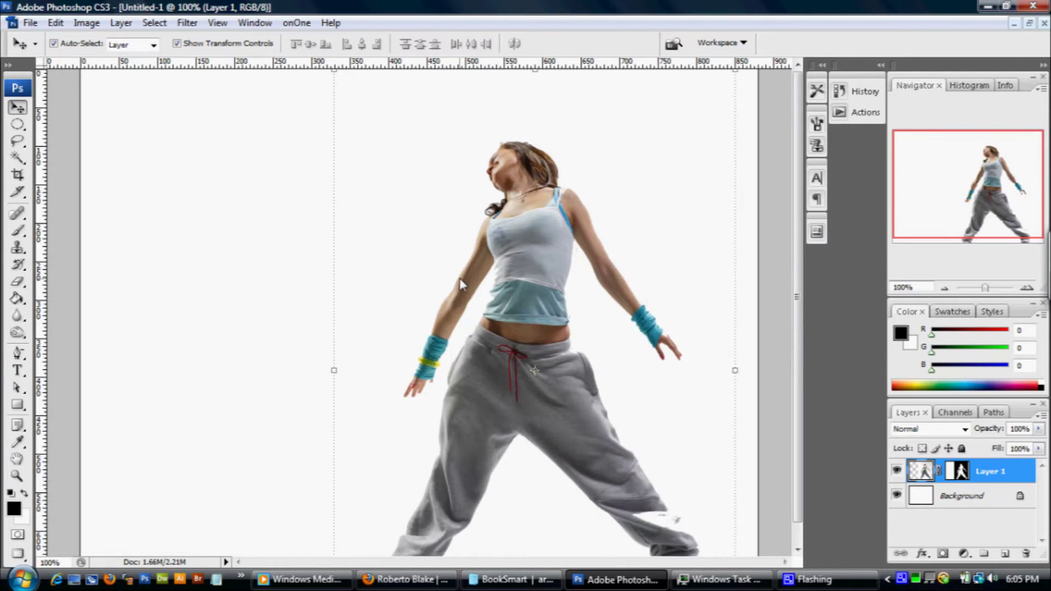
Step: Rename the background layer to 'Gradient'
click(767, 235)
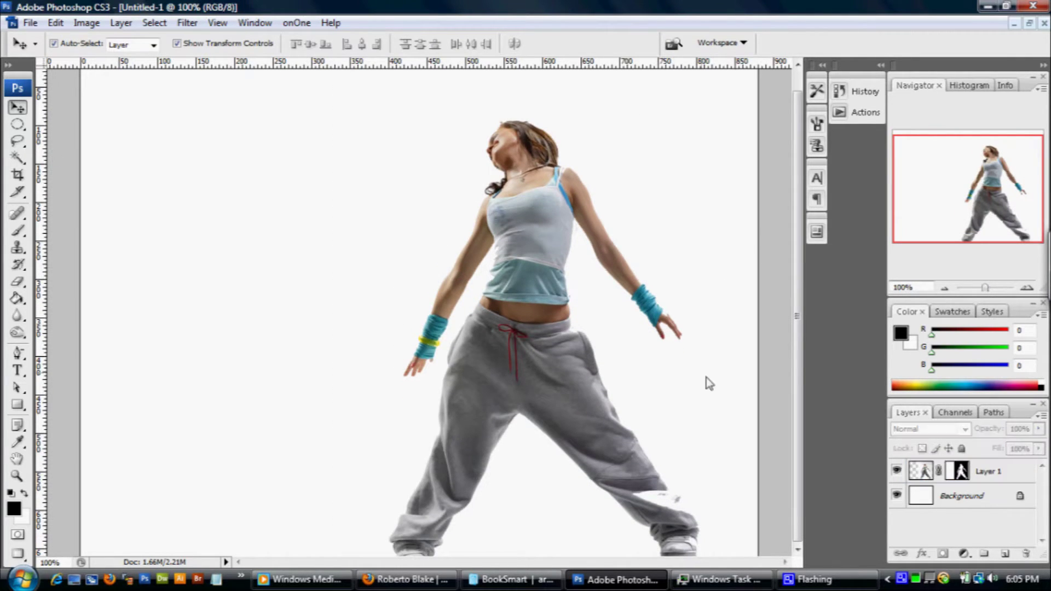
double_click(972, 497)
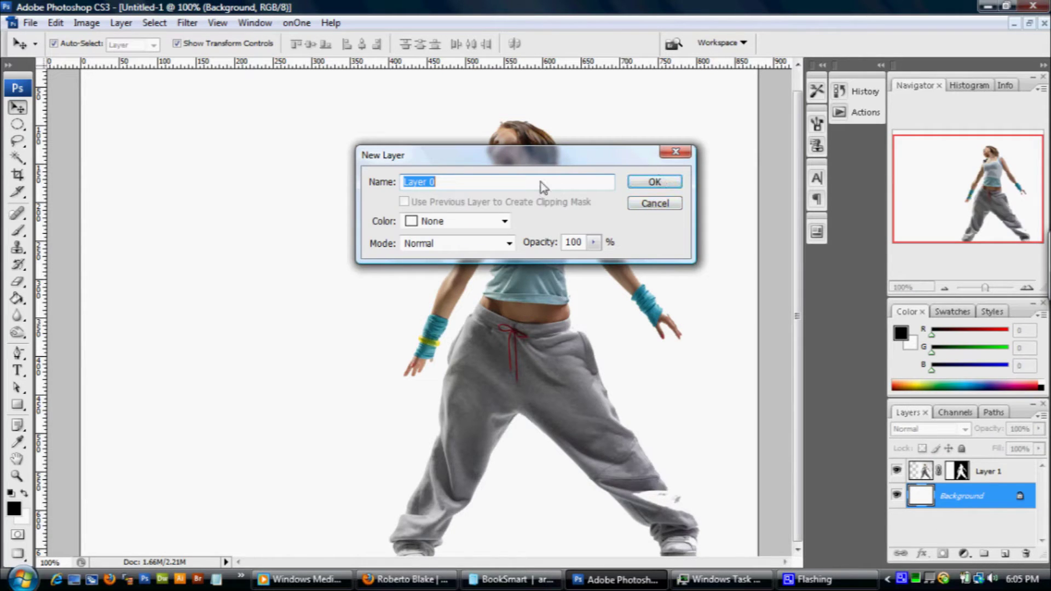
text(Gradient)
key(Return)
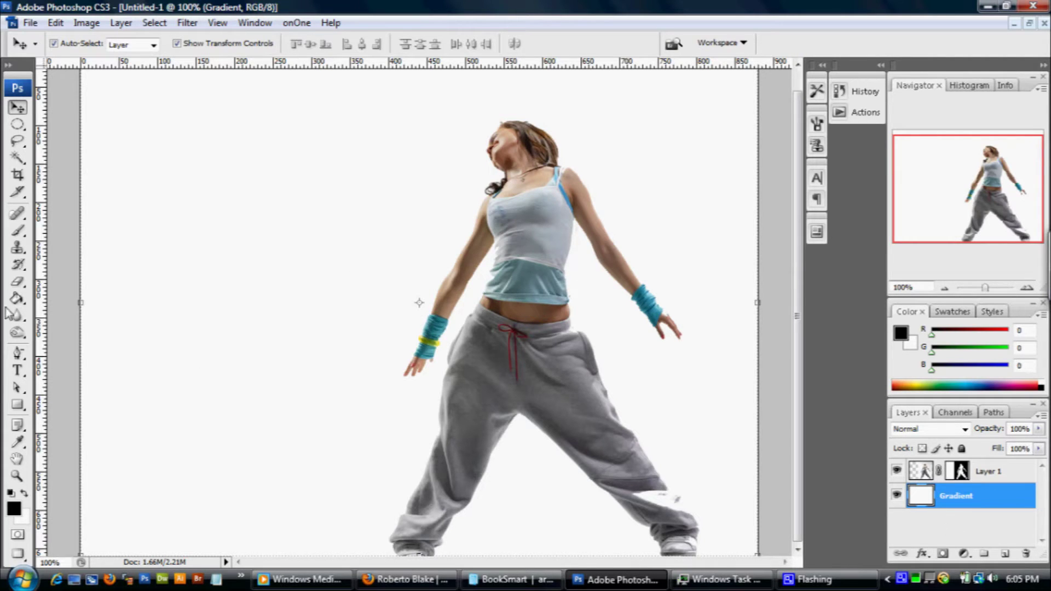
Step: Choose the Gradient Tool with the Black-to-White preset
drag(18, 299, 55, 299)
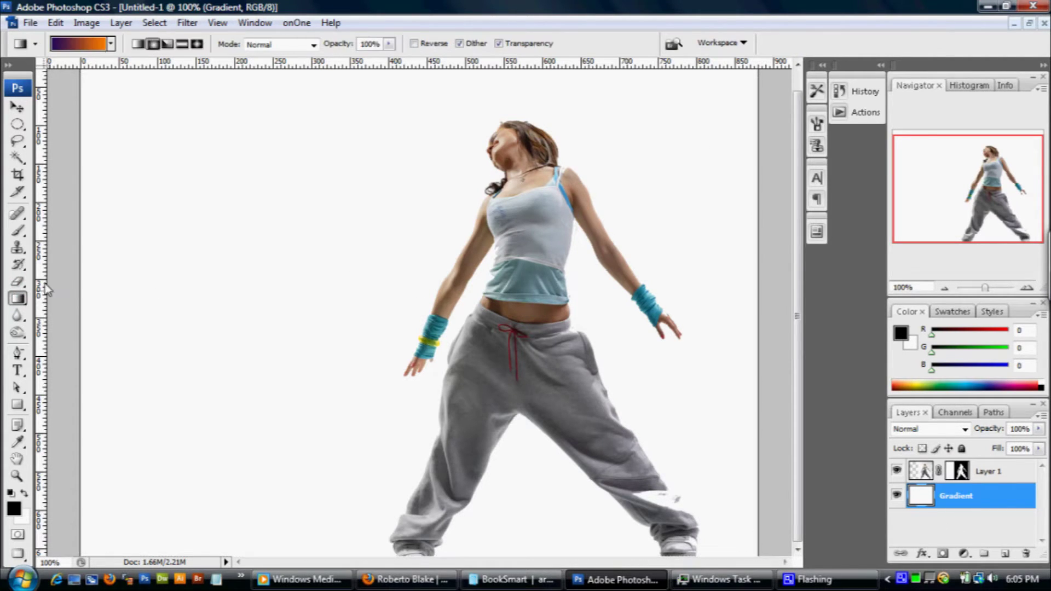
click(112, 44)
click(80, 94)
click(113, 45)
double_click(77, 82)
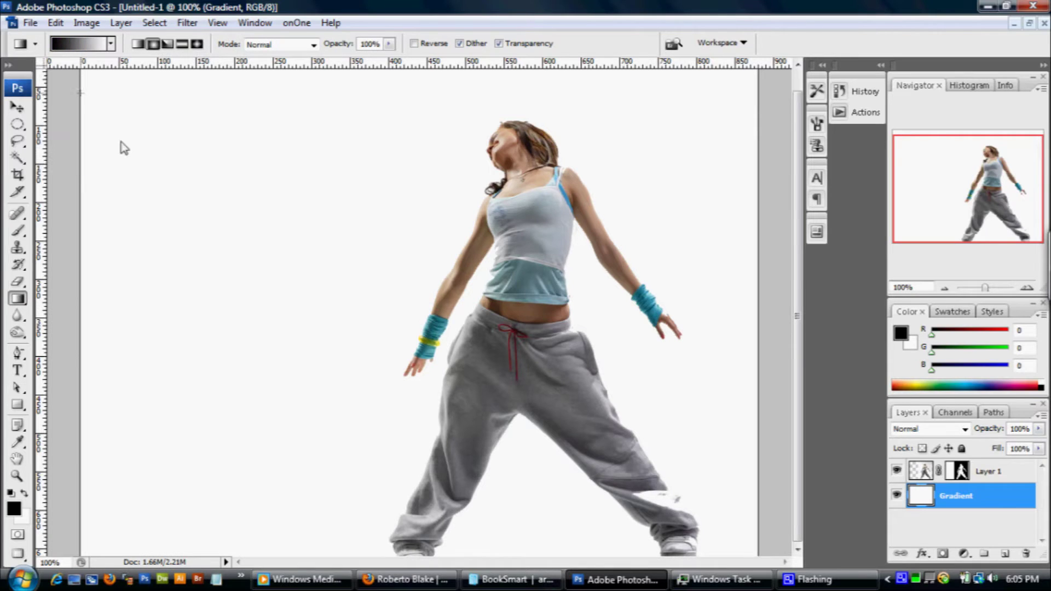
Step: Change the black stop to light grey and draw a diagonal grey-to-white gradient across the canvas
click(82, 44)
click(717, 424)
click(784, 489)
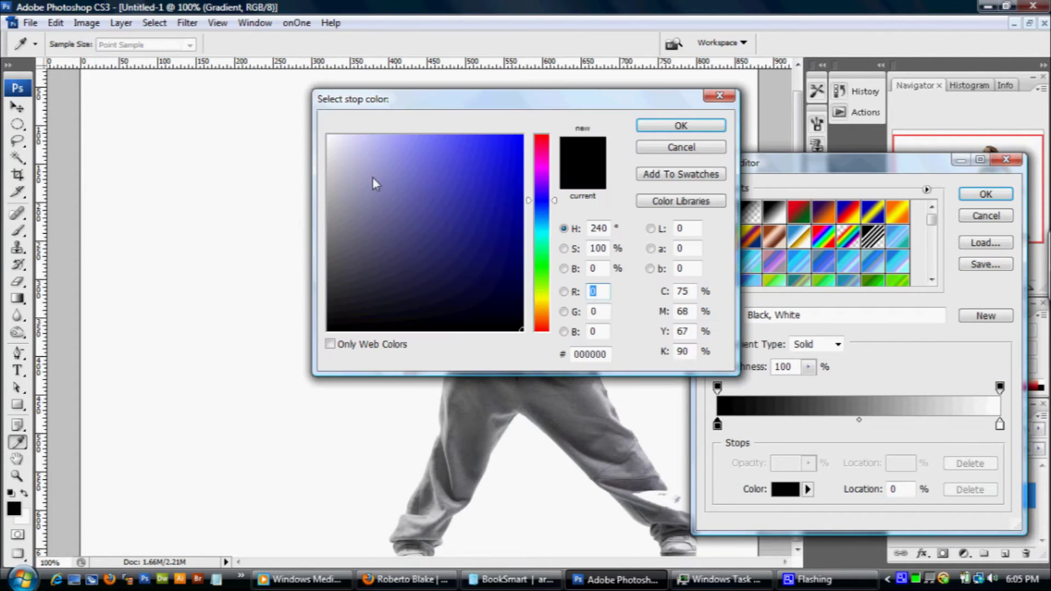
click(328, 175)
click(681, 126)
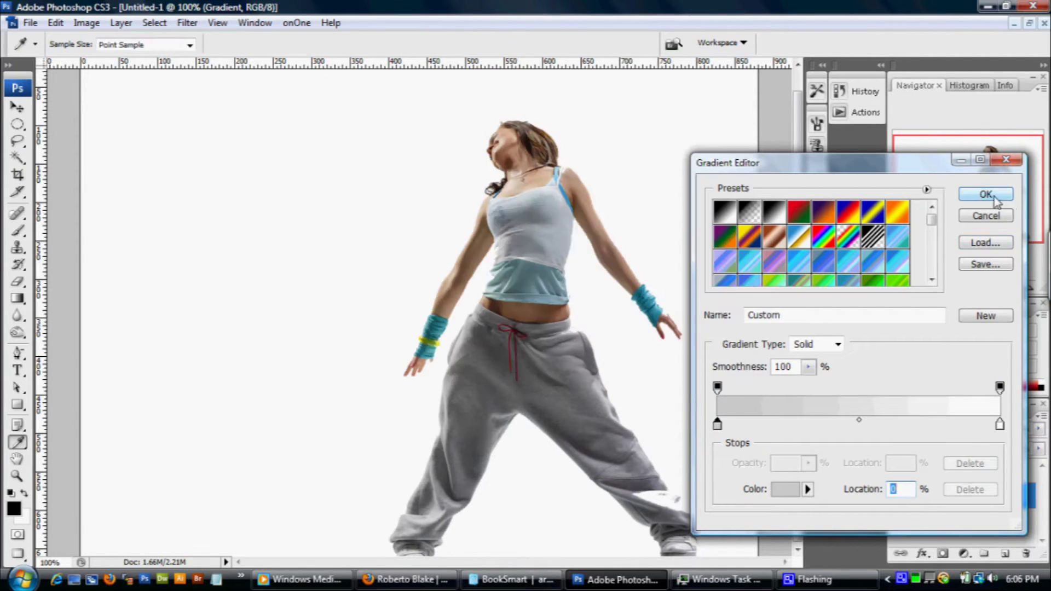
click(987, 195)
drag(272, 159, 627, 528)
drag(307, 207, 601, 499)
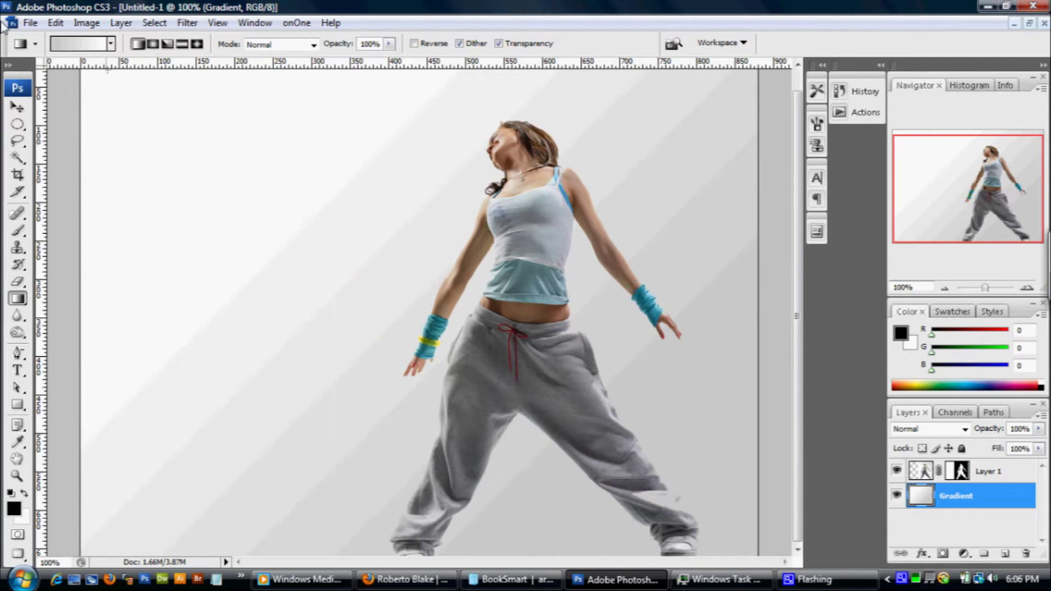
Step: Touch up Layer 1's mask with a 60 px brush, painting white then black
click(17, 230)
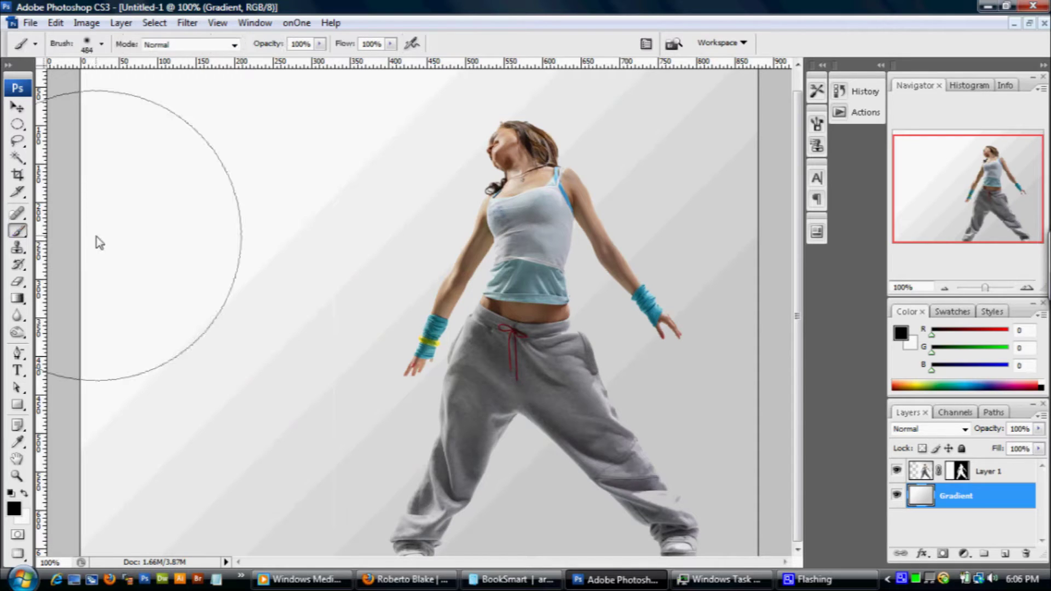
key(bracketleft)
key(bracketleft)
key(bracketleft)
key(bracketleft)
key(bracketleft)
key(bracketleft)
key(bracketleft)
key(bracketleft)
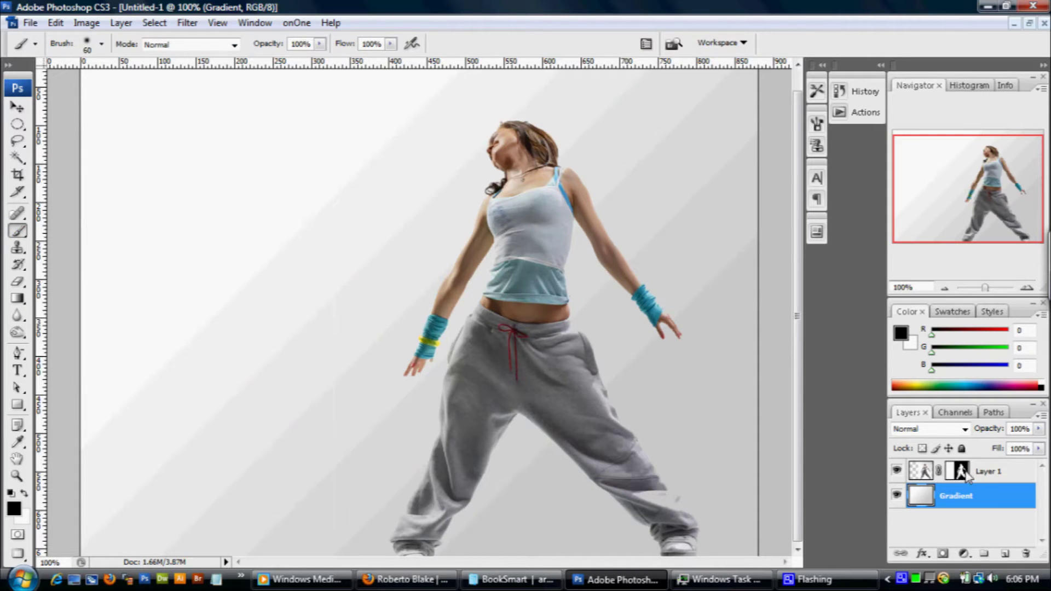
click(959, 472)
key(x)
mouse_move(754, 146)
mouse_down()
mouse_move(736, 171)
mouse_move(738, 248)
mouse_up()
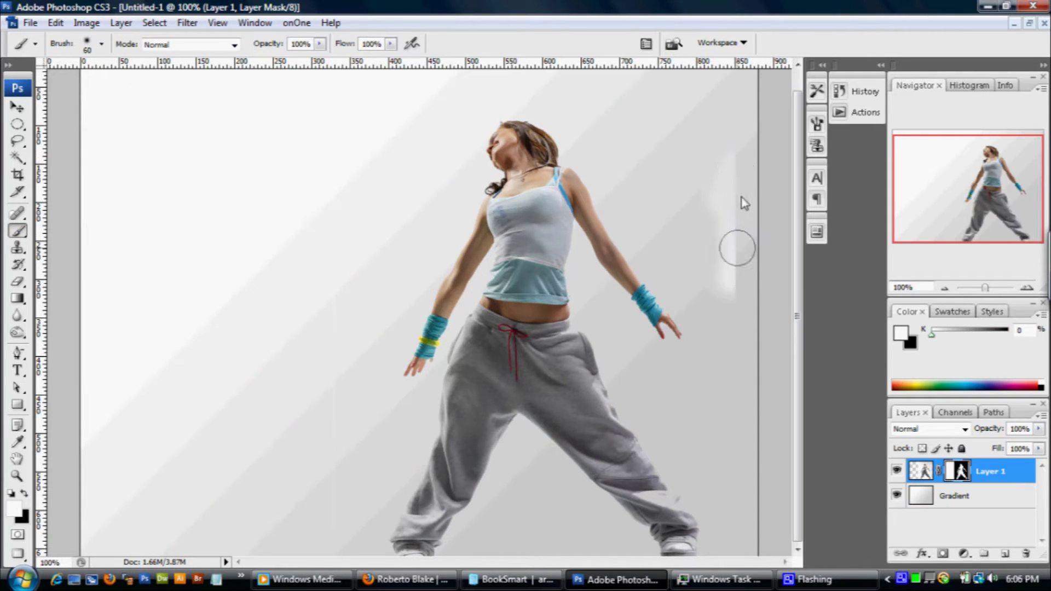
key(x)
mouse_move(732, 143)
mouse_down()
mouse_move(733, 274)
mouse_move(716, 145)
mouse_up()
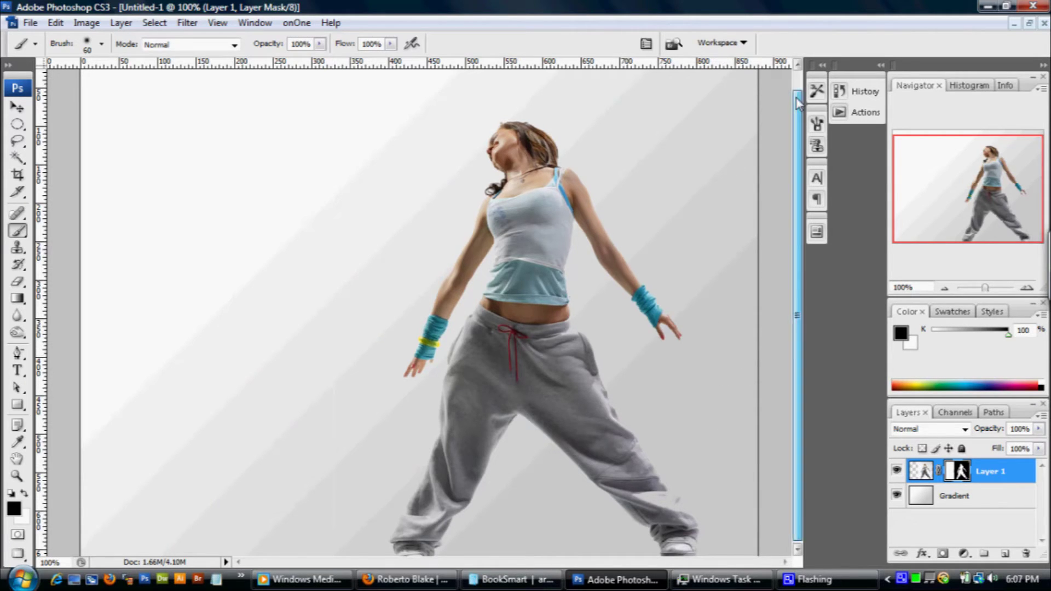
Step: Show the Brushes panel's Shape Dynamics settings
scroll(717, 97, up, 2)
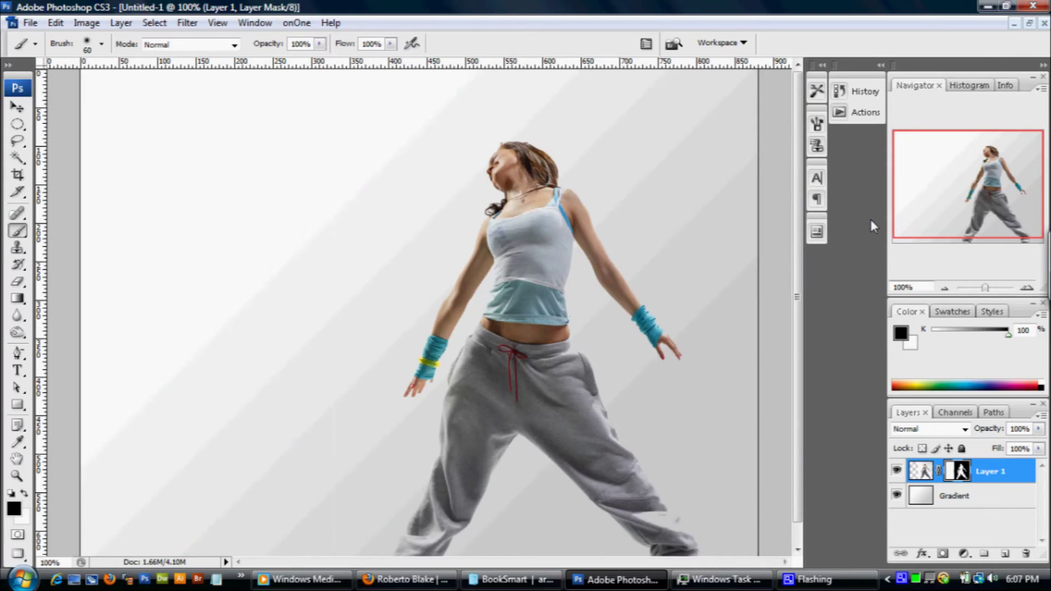
scroll(542, 328, down, 2)
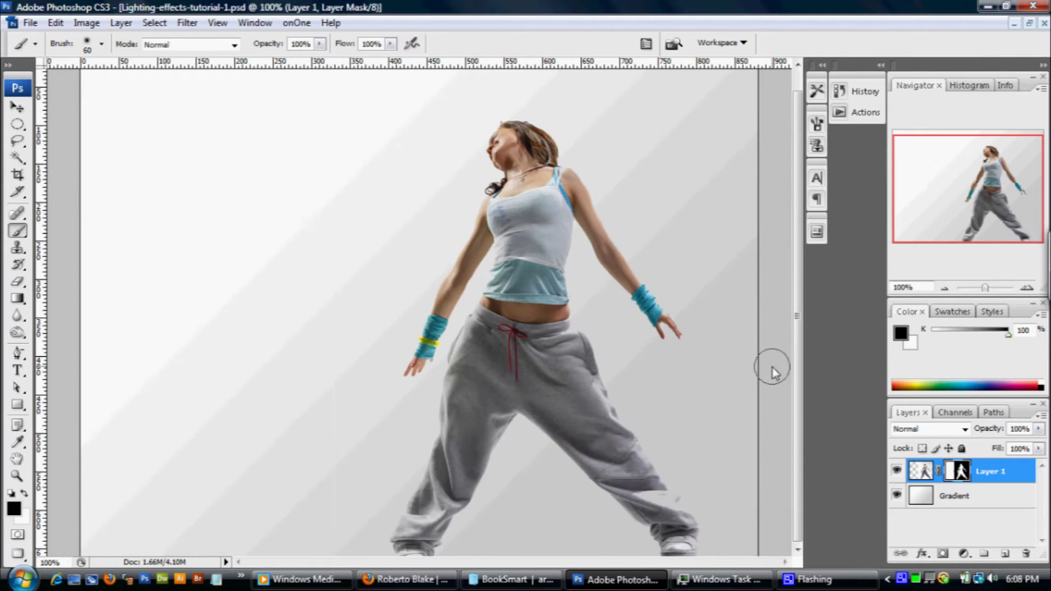
scroll(800, 240, up, 2)
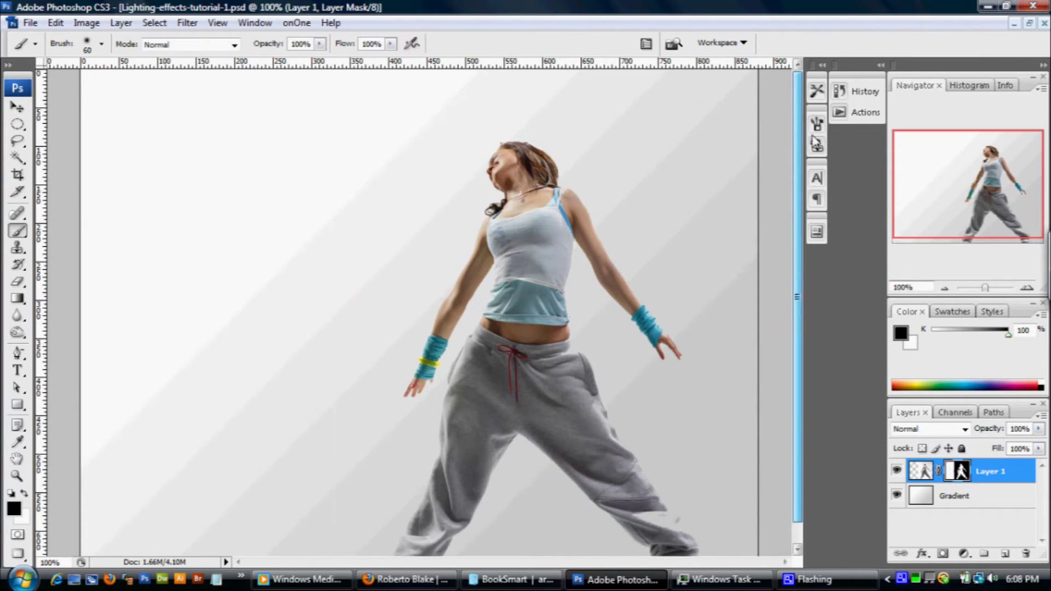
click(817, 124)
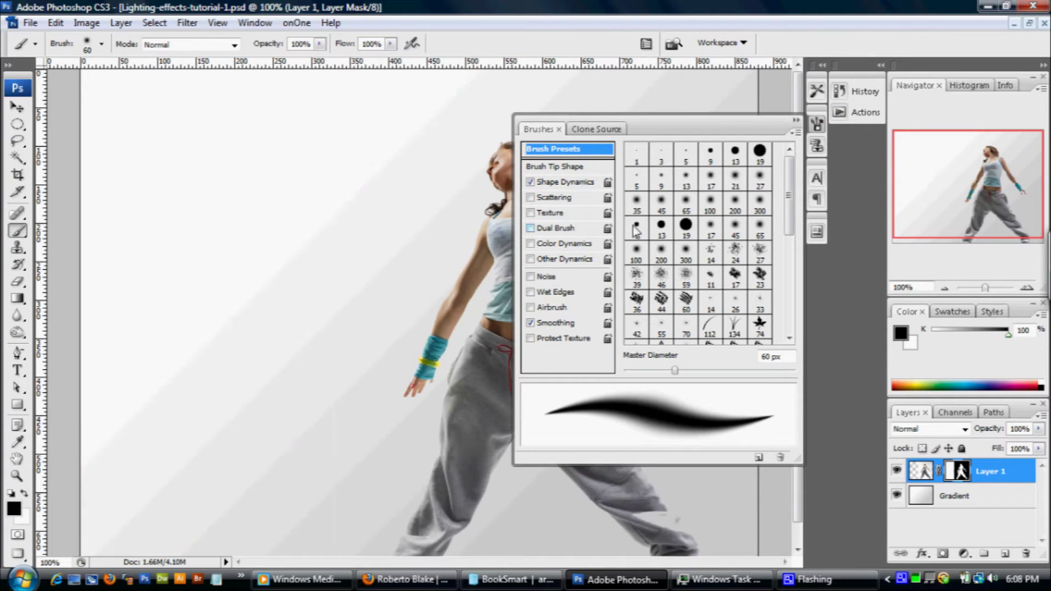
click(567, 185)
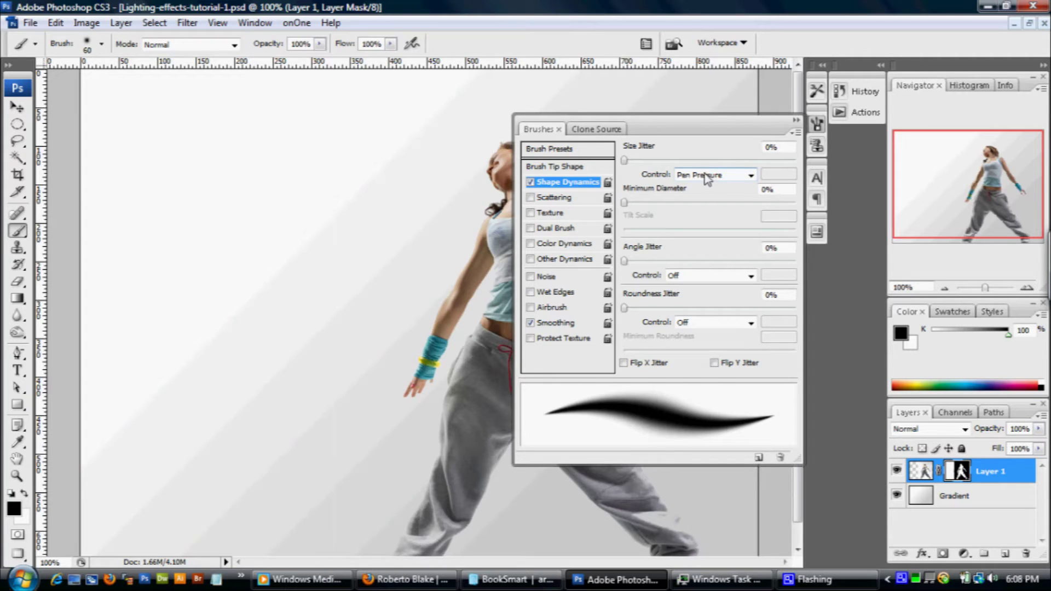
Step: Close the brush settings and rename Layer 1 to 'model-base'
click(796, 120)
scroll(781, 221, down, 1)
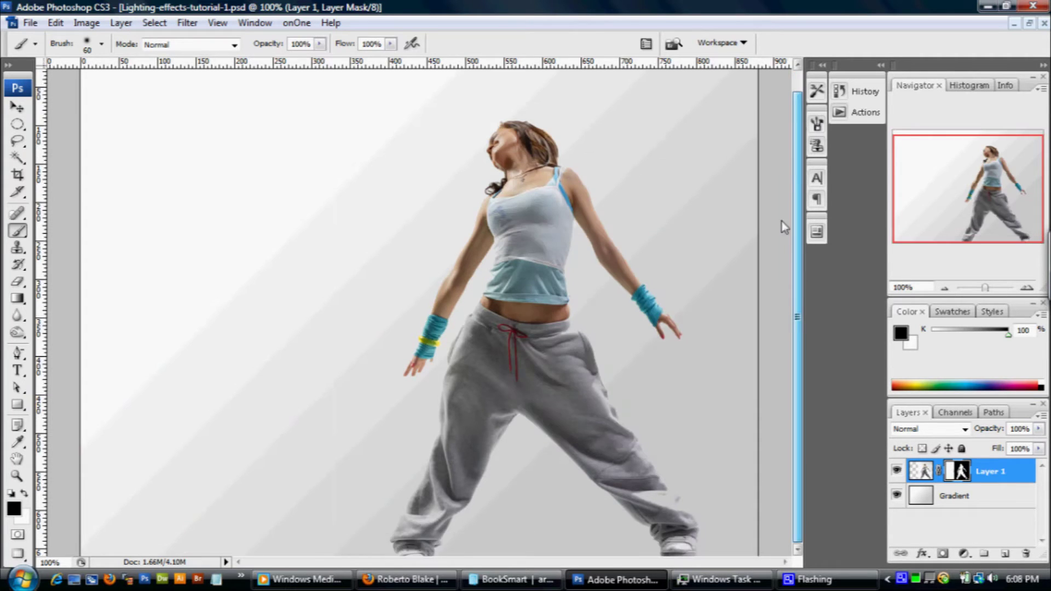
scroll(782, 221, up, 1)
click(1032, 474)
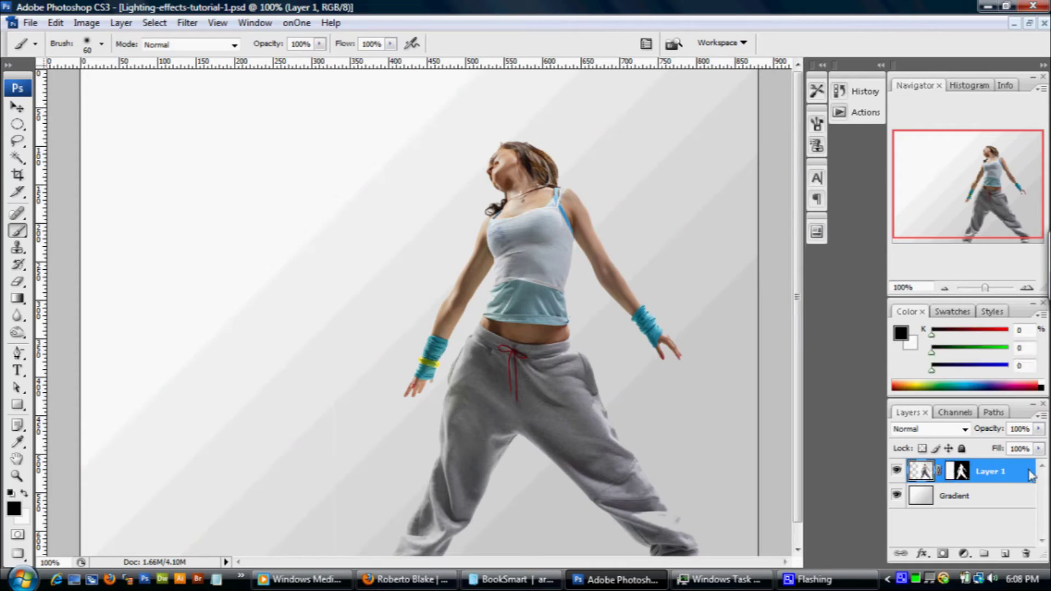
double_click(1032, 474)
text(model-base)
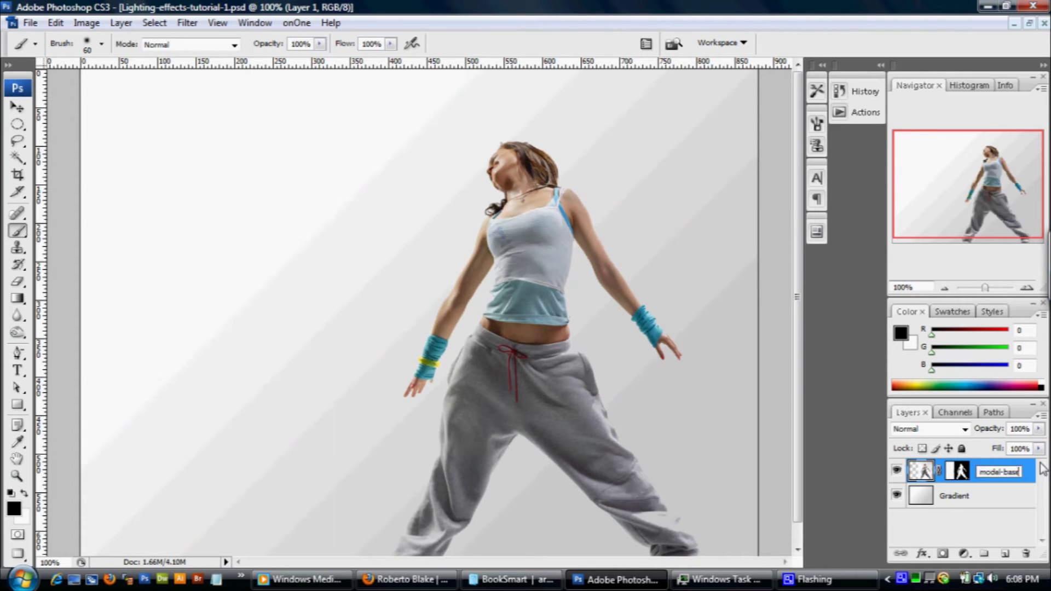
key(Return)
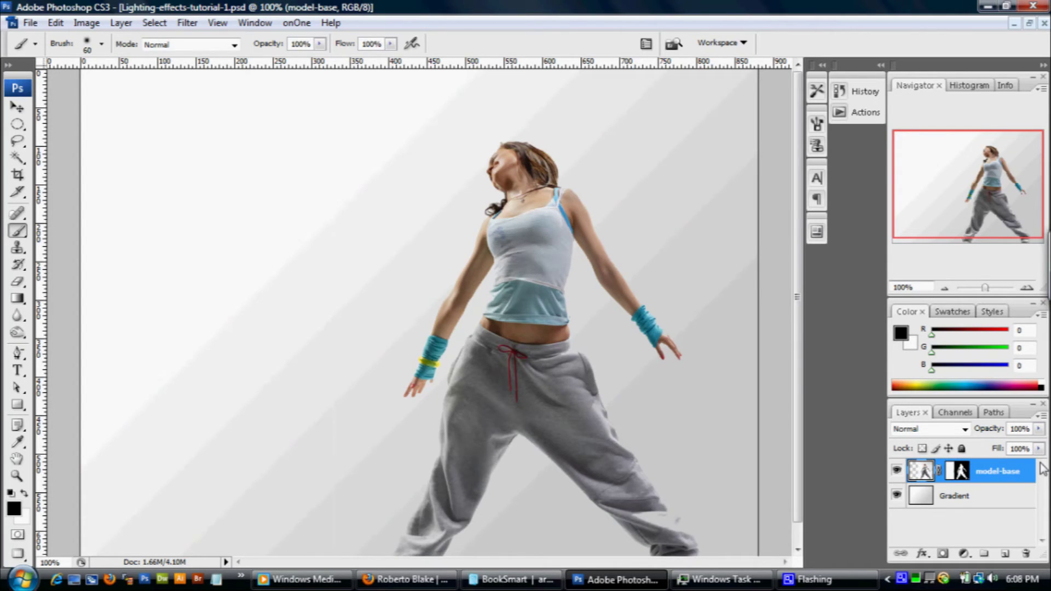
Step: Duplicate model-base twice and name the middle copy 'blur layer'
key(ctrl+j)
key(ctrl+j)
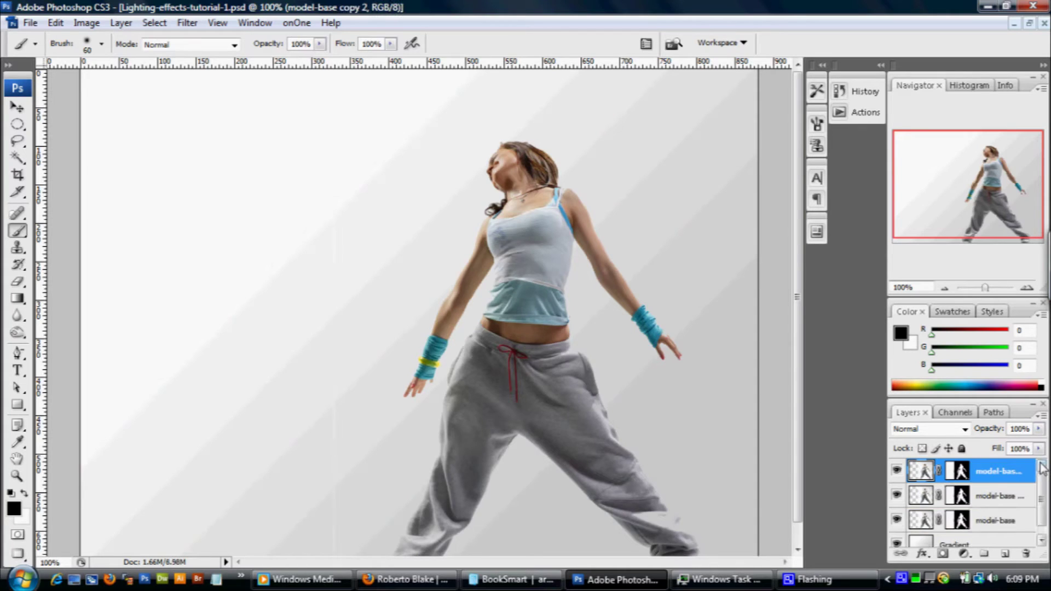
click(995, 496)
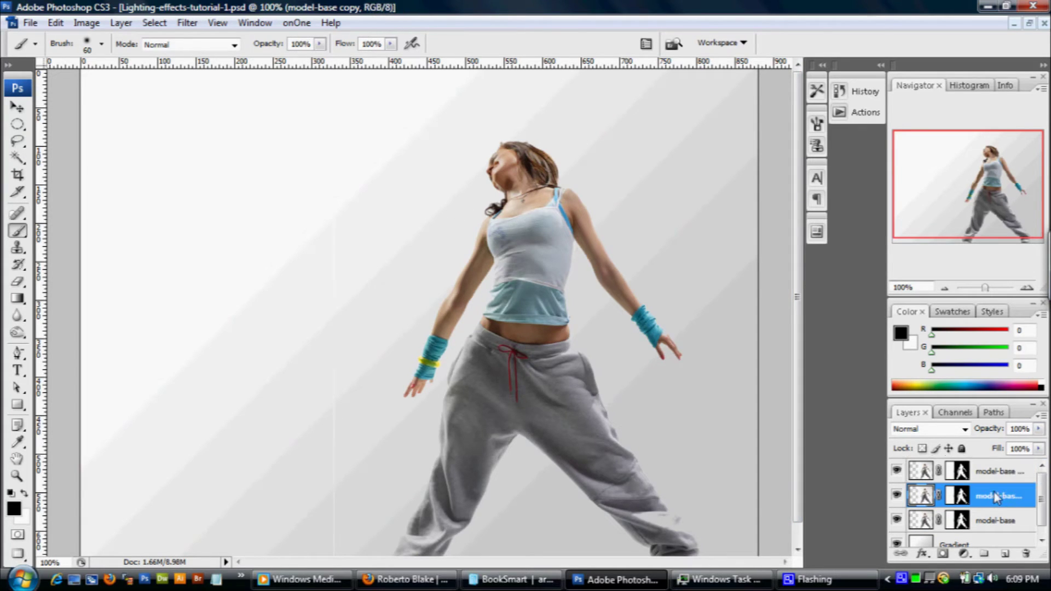
double_click(1013, 500)
text(cur)
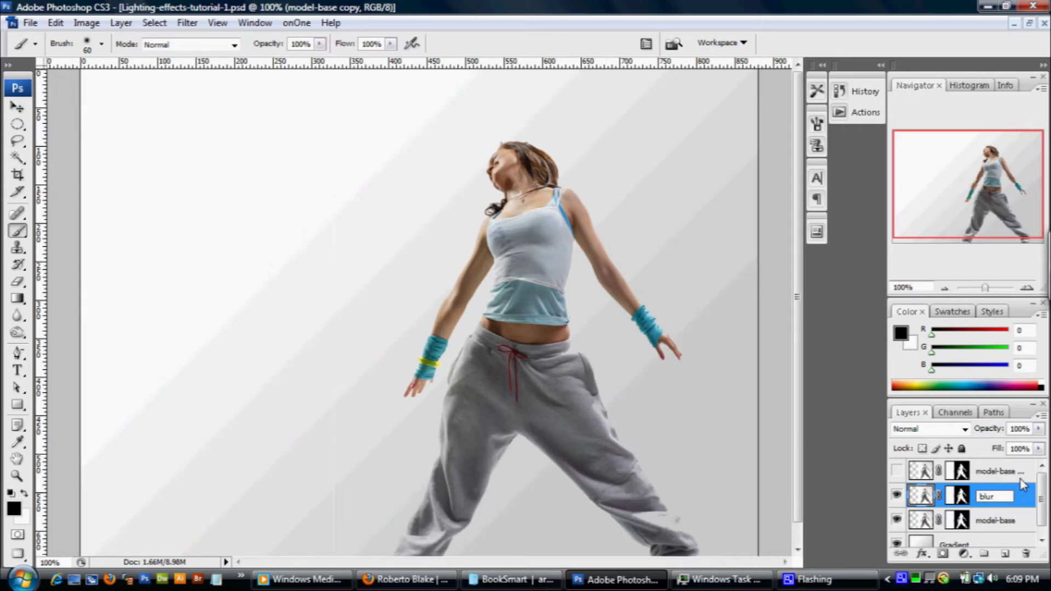
key(Return)
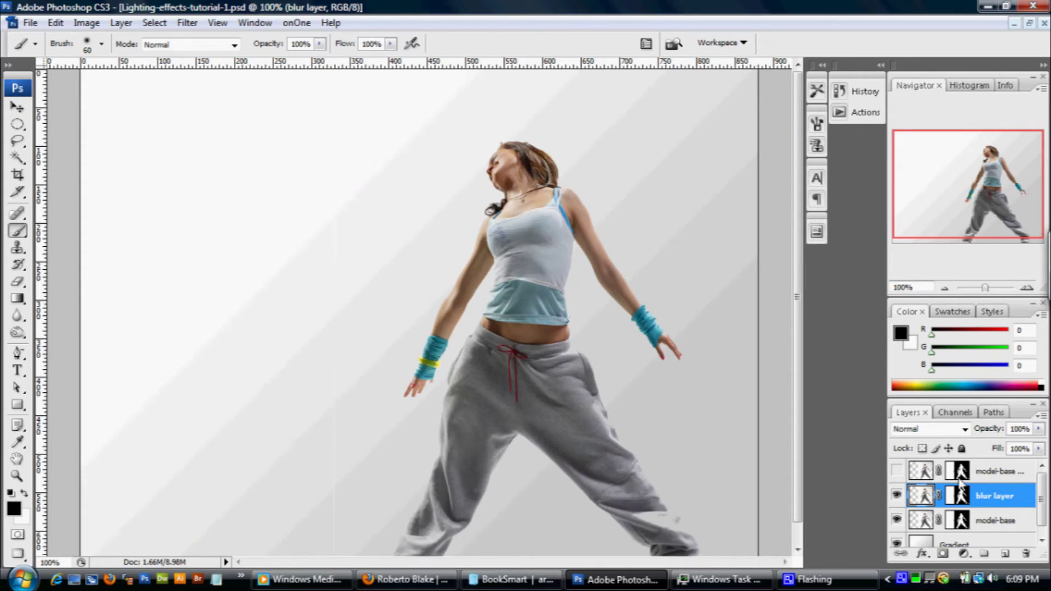
Step: Rename the top copy of model-base to 'overlya'
click(995, 474)
double_click(1008, 476)
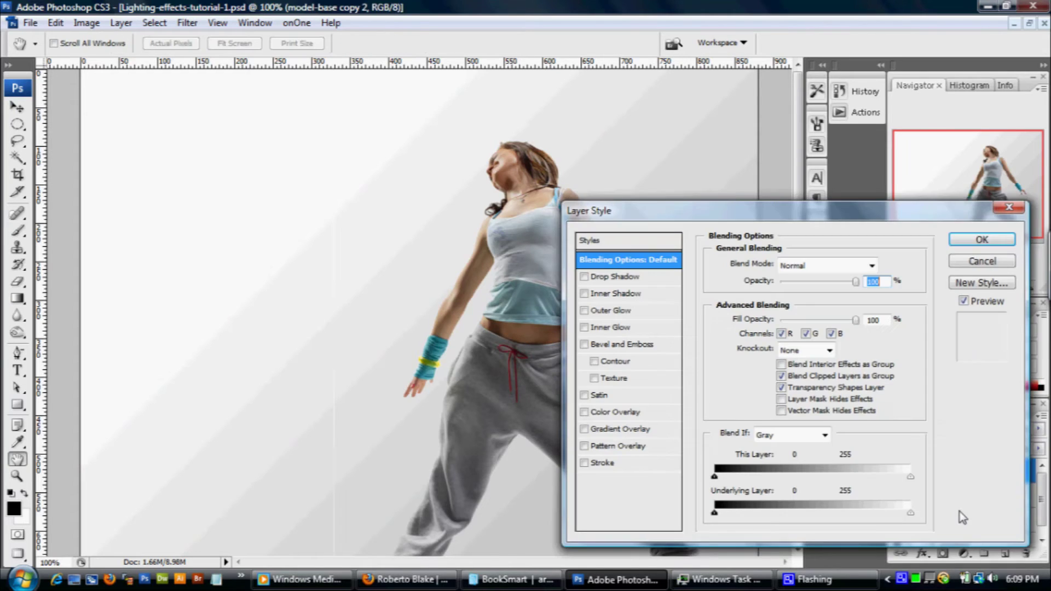
click(966, 261)
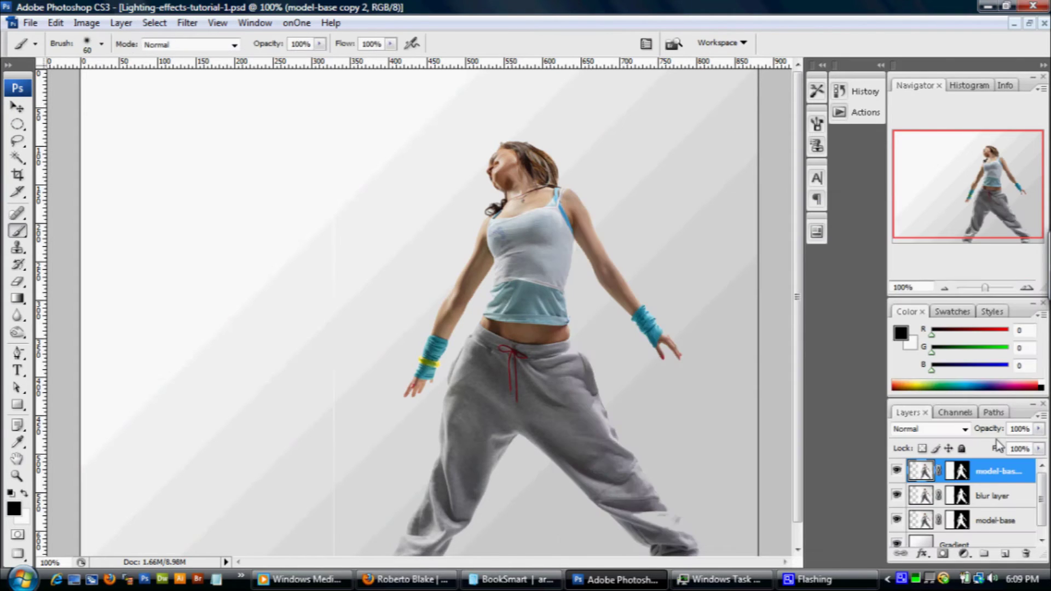
double_click(993, 474)
text(overlya)
key(Return)
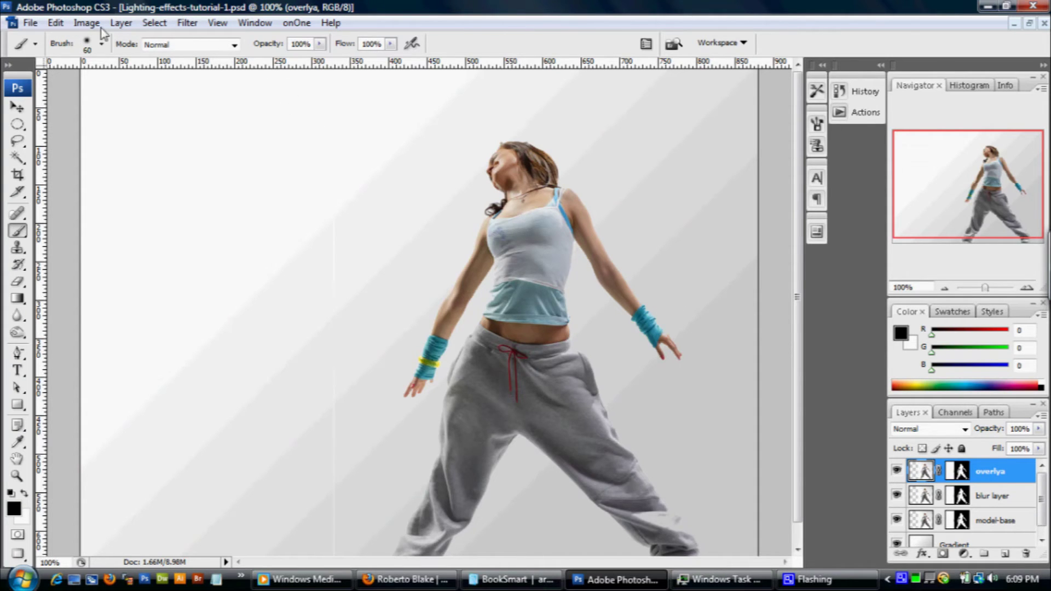
click(87, 23)
Step: Apply a Black and White adjustment to overlya, trying Auto, Blue Filter, Infrared and Red Filter presets
mouse_move(110, 62)
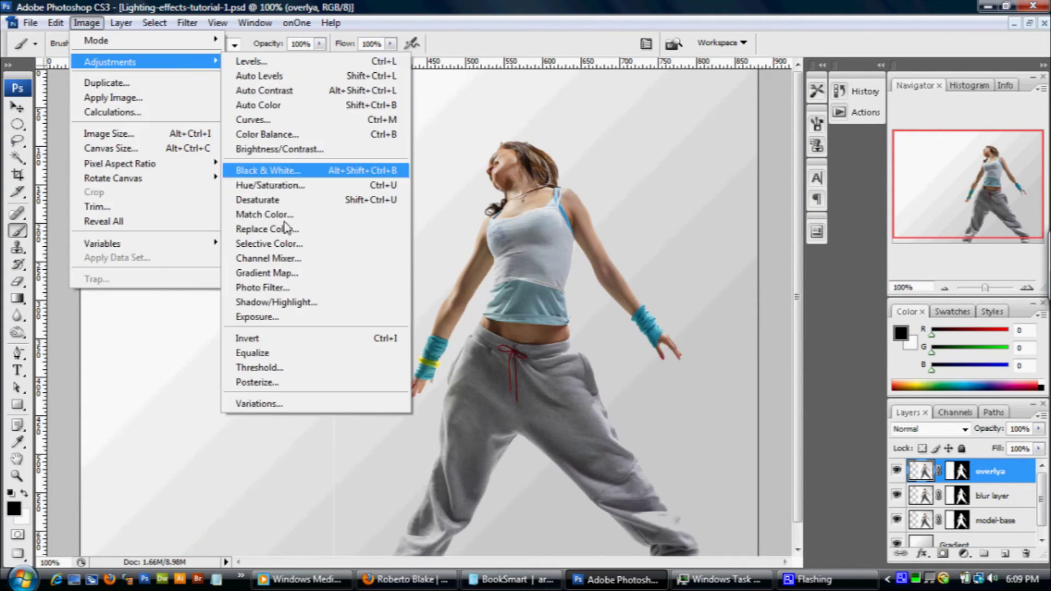
click(331, 176)
drag(469, 63, 187, 82)
click(368, 166)
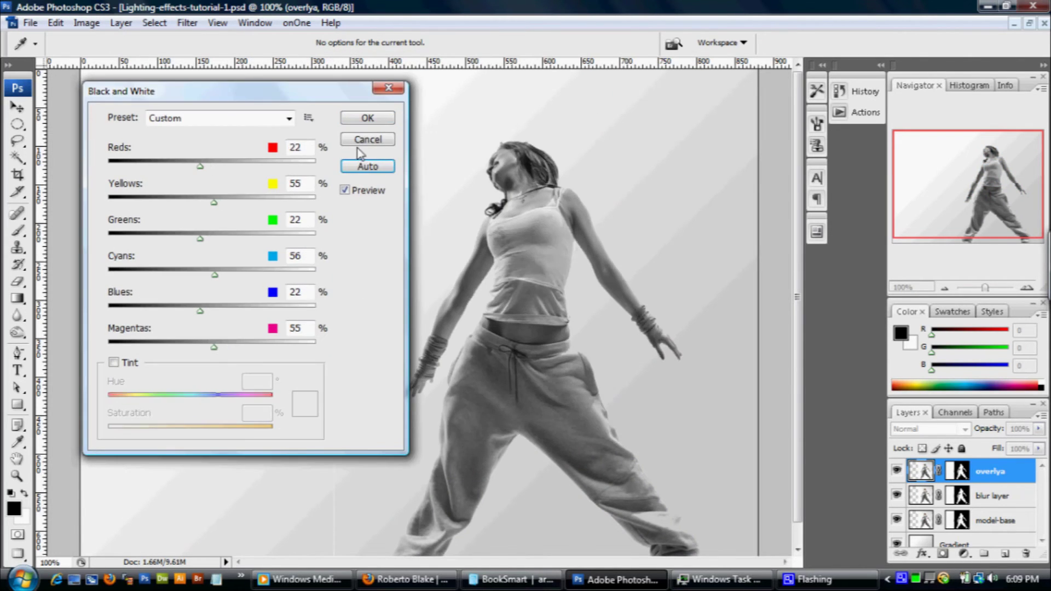
click(219, 118)
click(244, 164)
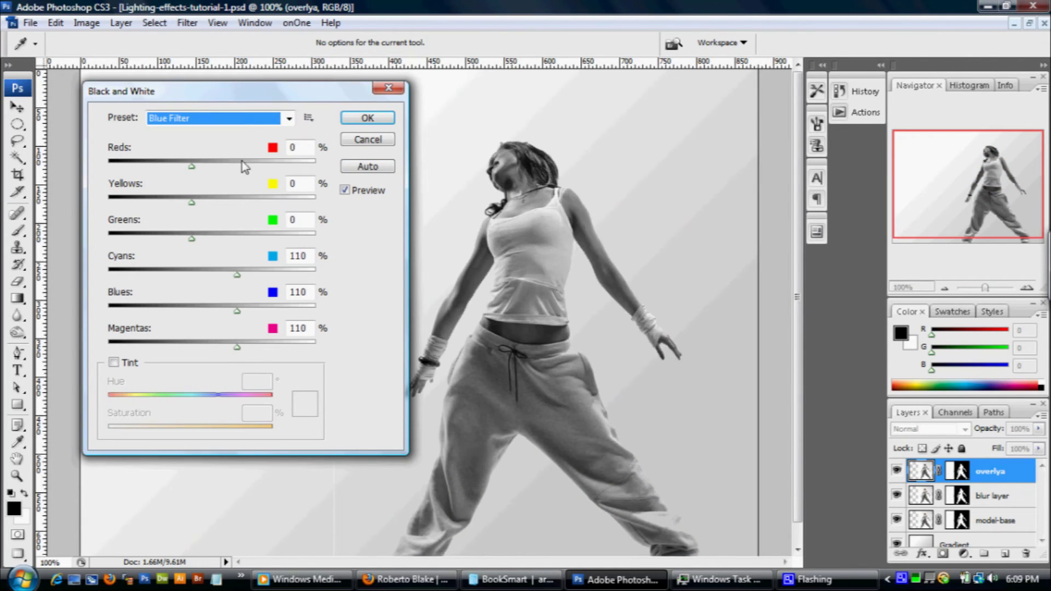
click(285, 119)
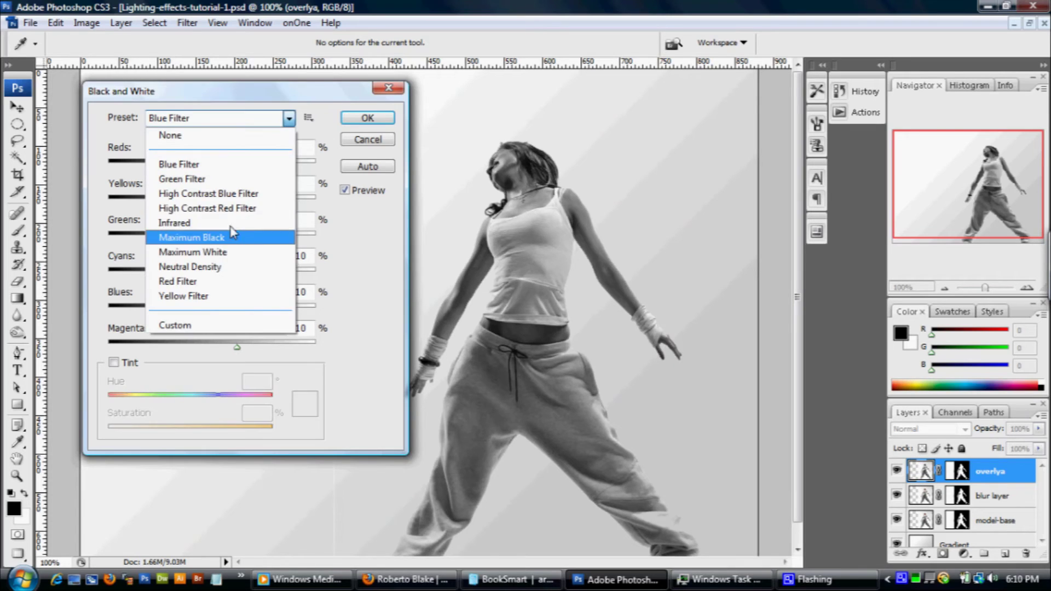
click(258, 218)
click(288, 118)
click(211, 276)
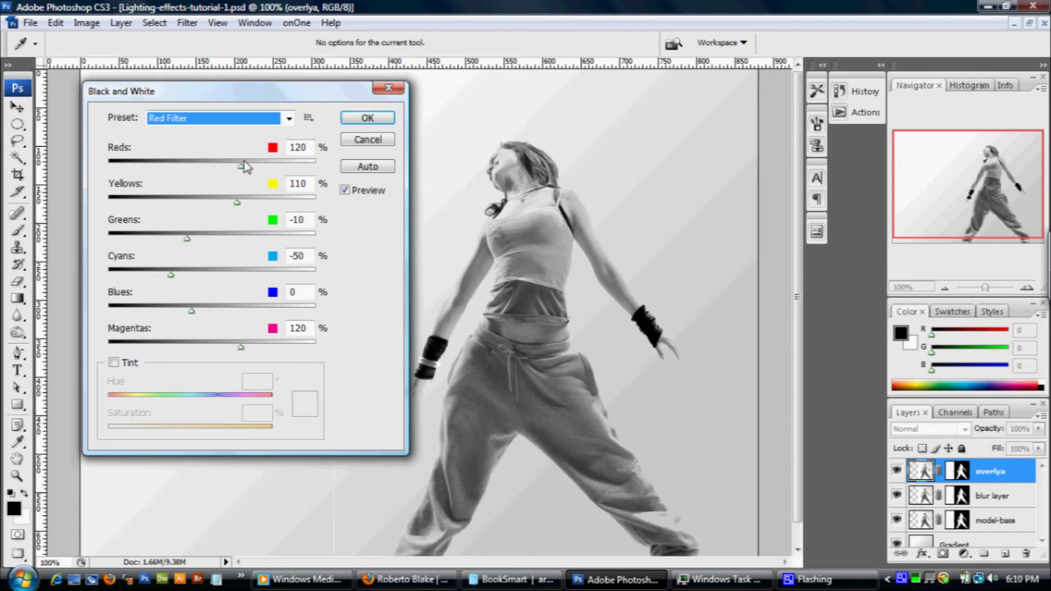
Step: Fine-tune the Reds, Yellows, Greens and Blues sliders and confirm the black-and-white mix
mouse_move(245, 167)
mouse_down()
mouse_move(262, 169)
mouse_move(238, 167)
mouse_up()
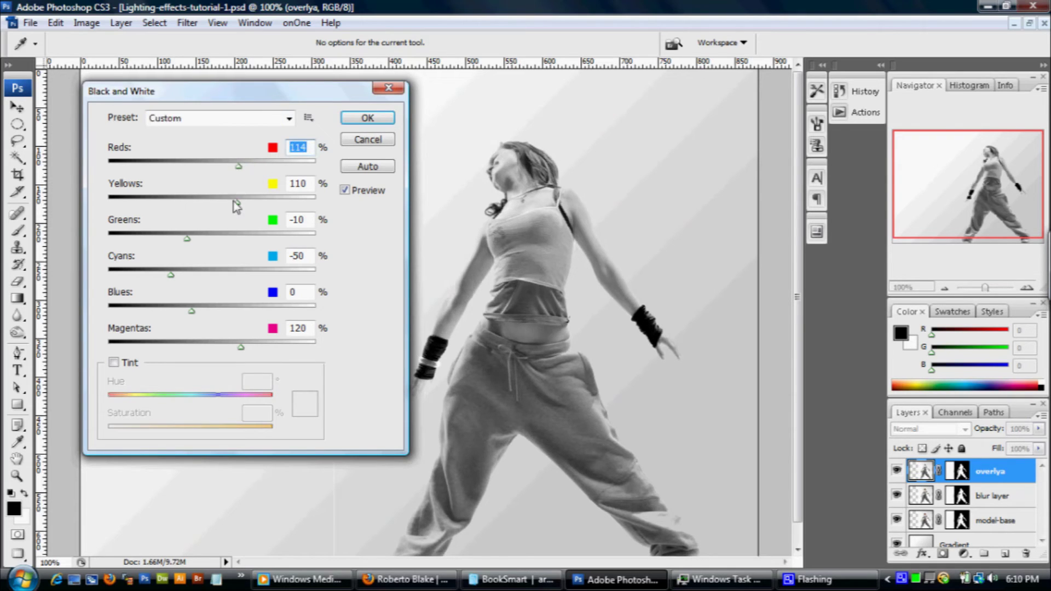
mouse_move(237, 203)
mouse_down()
mouse_move(203, 207)
mouse_move(218, 203)
mouse_up()
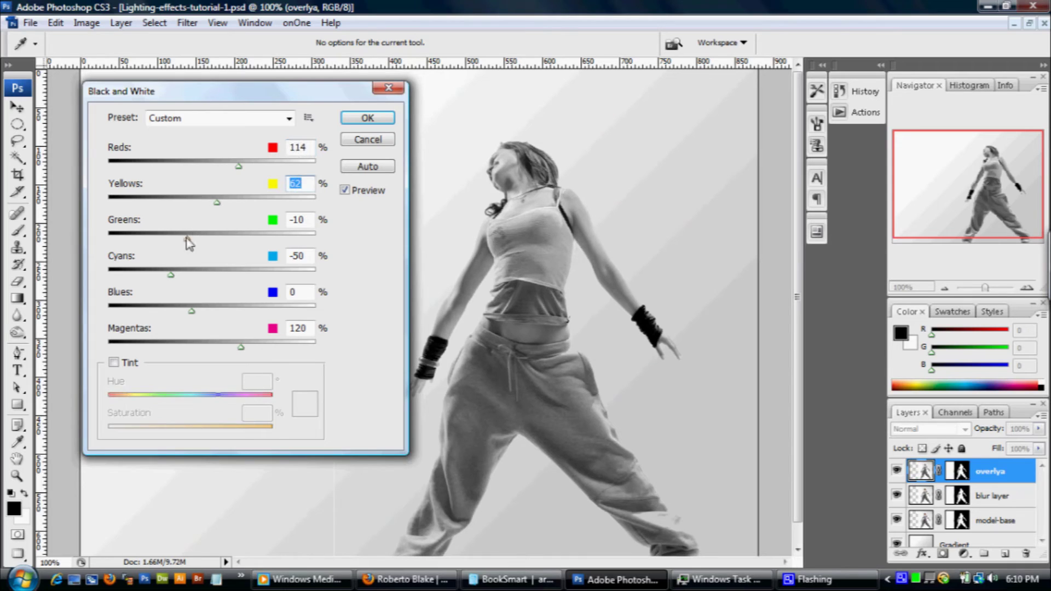
drag(187, 239, 174, 239)
drag(191, 312, 205, 311)
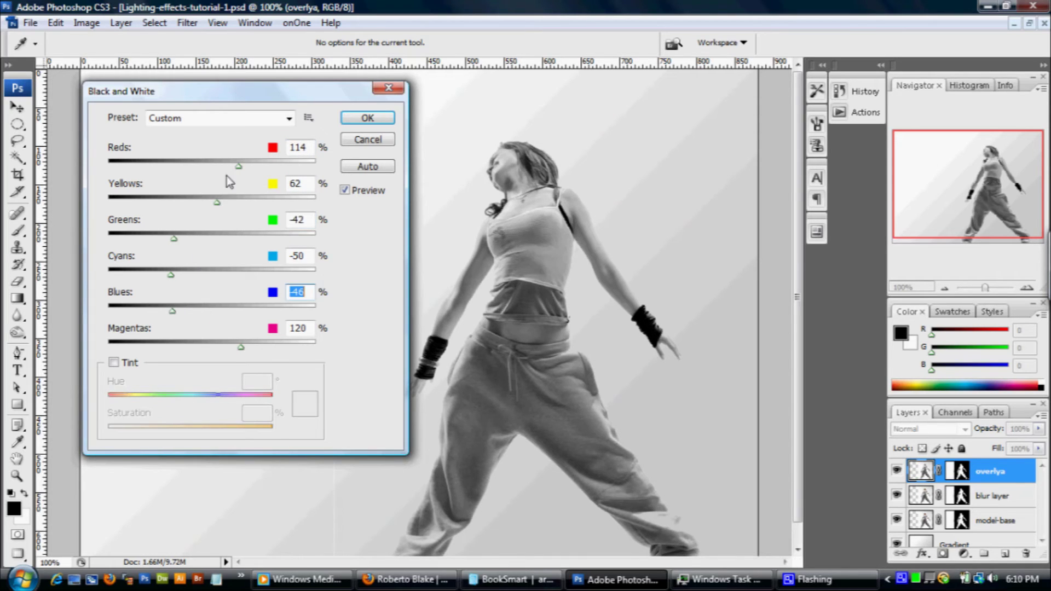
click(367, 118)
Step: Set overlya to Overlay blending at 59% opacity and toggle its visibility to compare
click(931, 429)
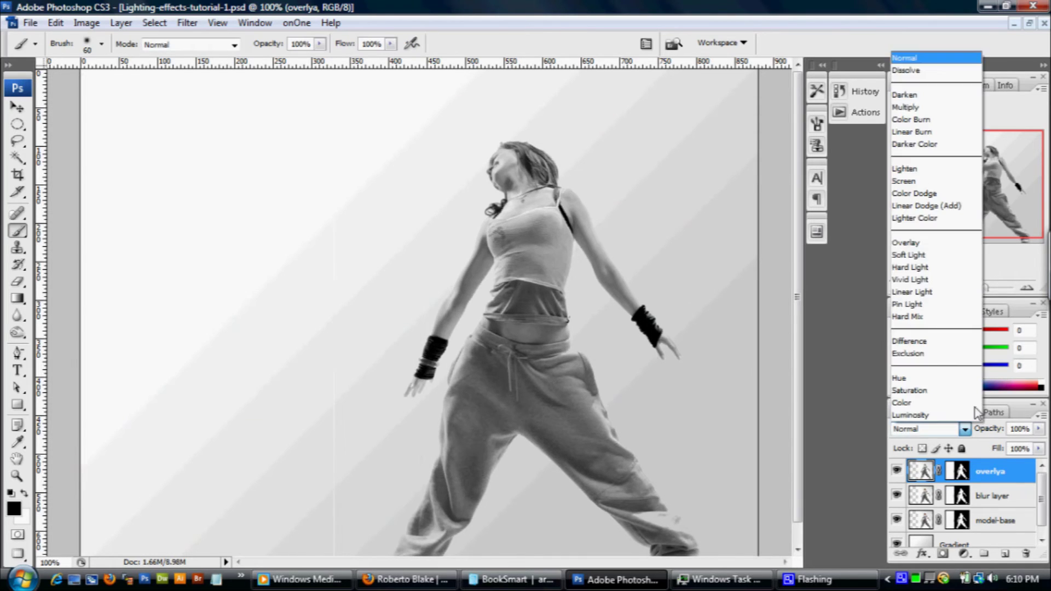
click(929, 243)
drag(1038, 429, 1008, 447)
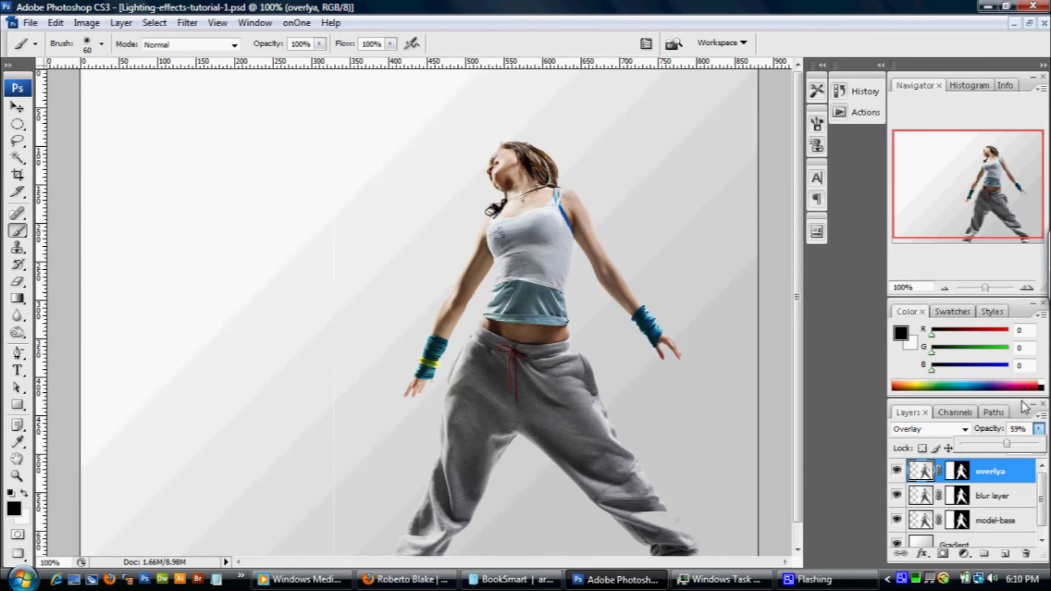
click(896, 496)
click(896, 496)
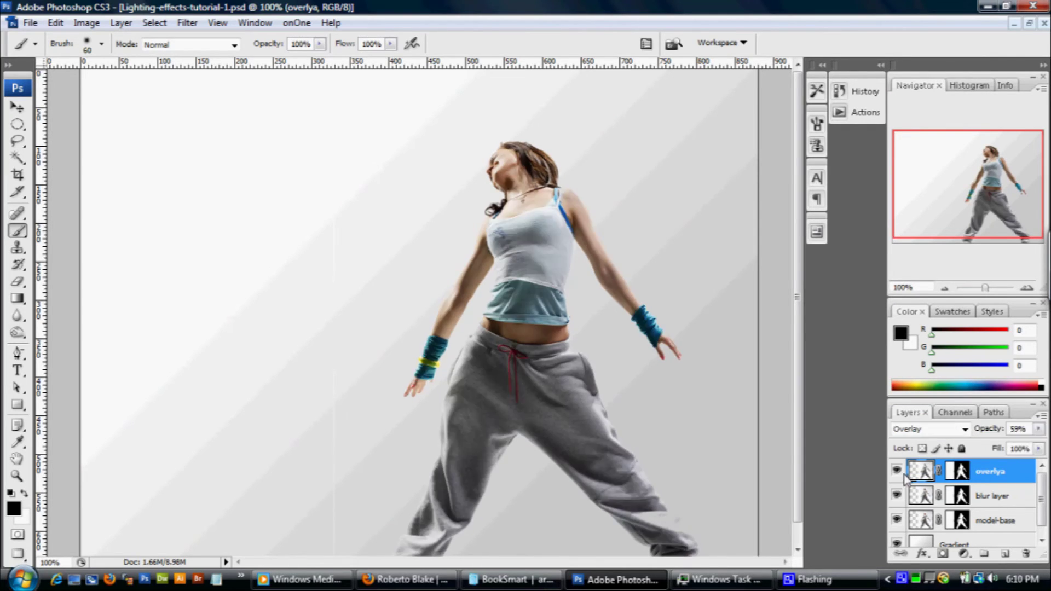
click(897, 471)
click(897, 470)
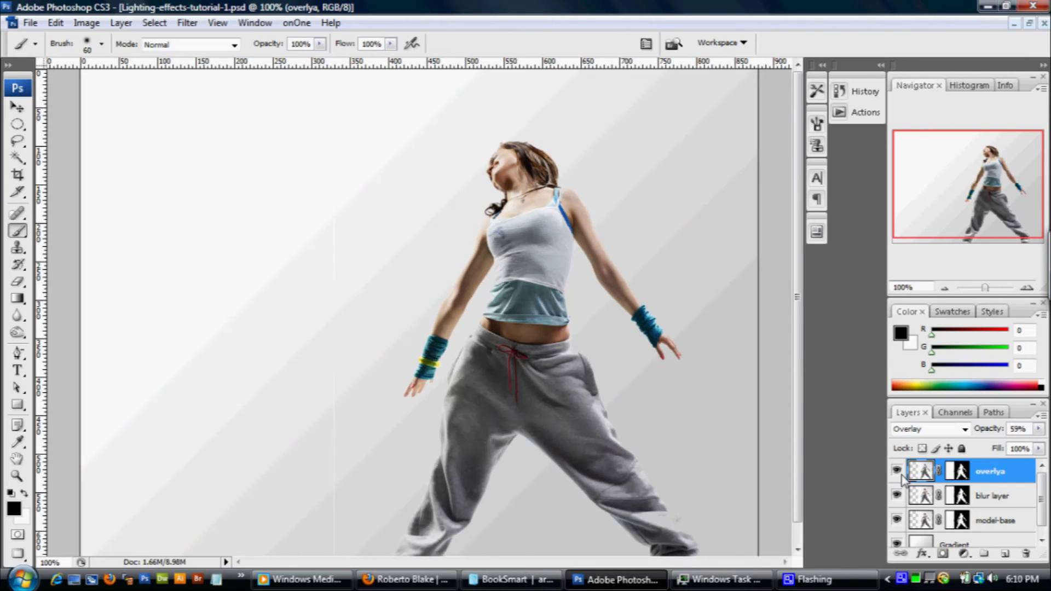
click(989, 499)
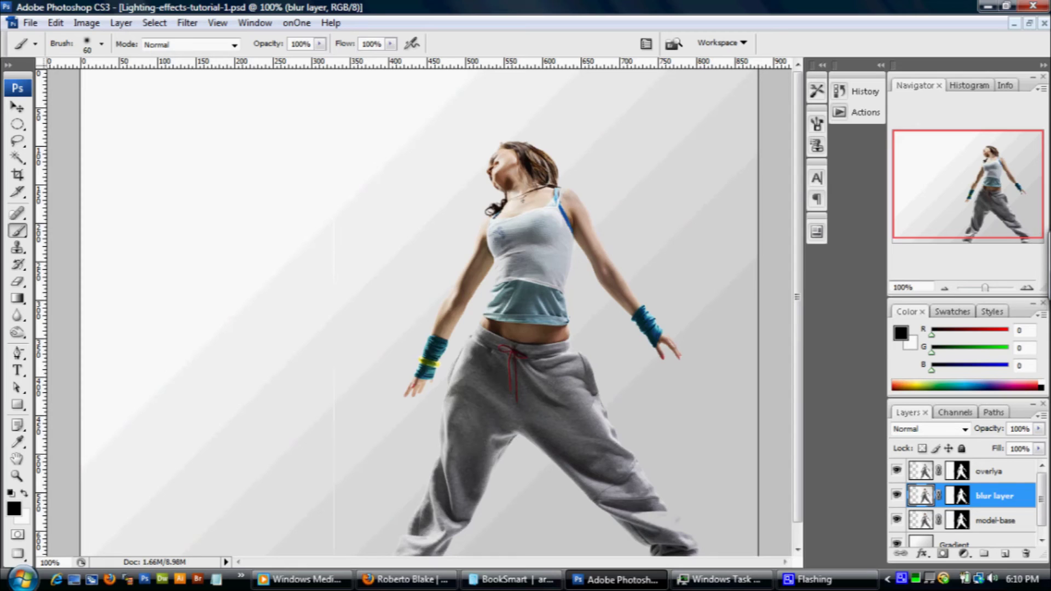
Step: Apply the layer masks on blur layer and model-base permanently
right_click(959, 496)
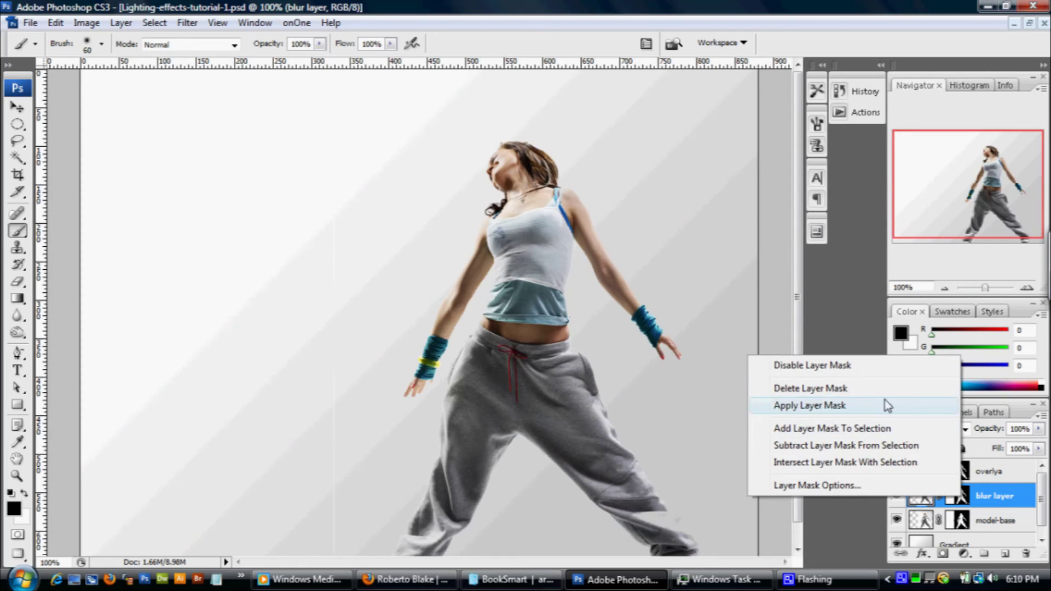
click(827, 406)
right_click(959, 520)
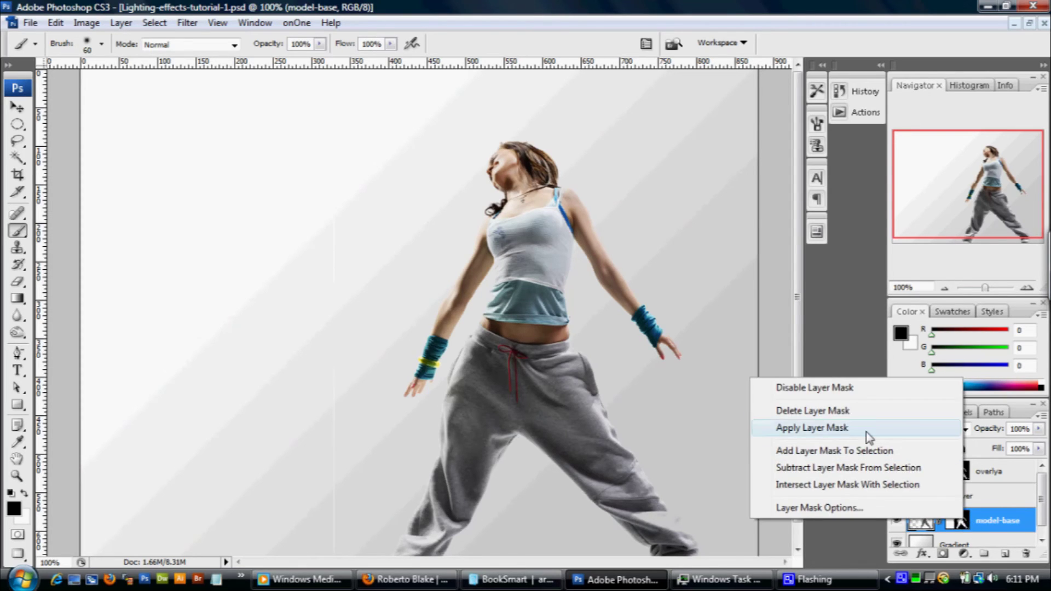
click(826, 429)
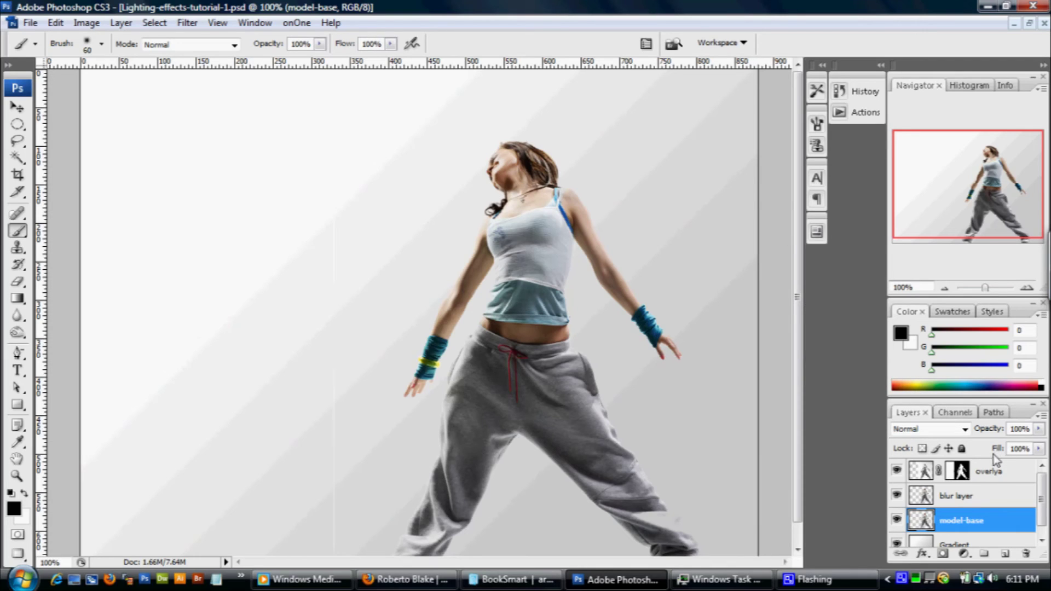
Step: Duplicate blur layer and name the copy 'unsharp mask'
click(975, 499)
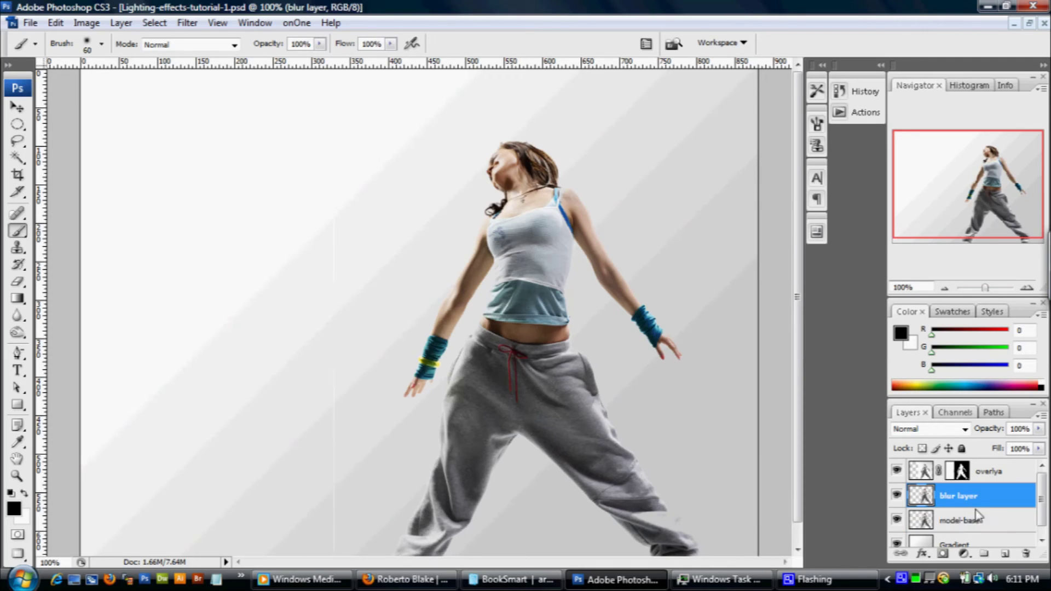
key(ctrl+j)
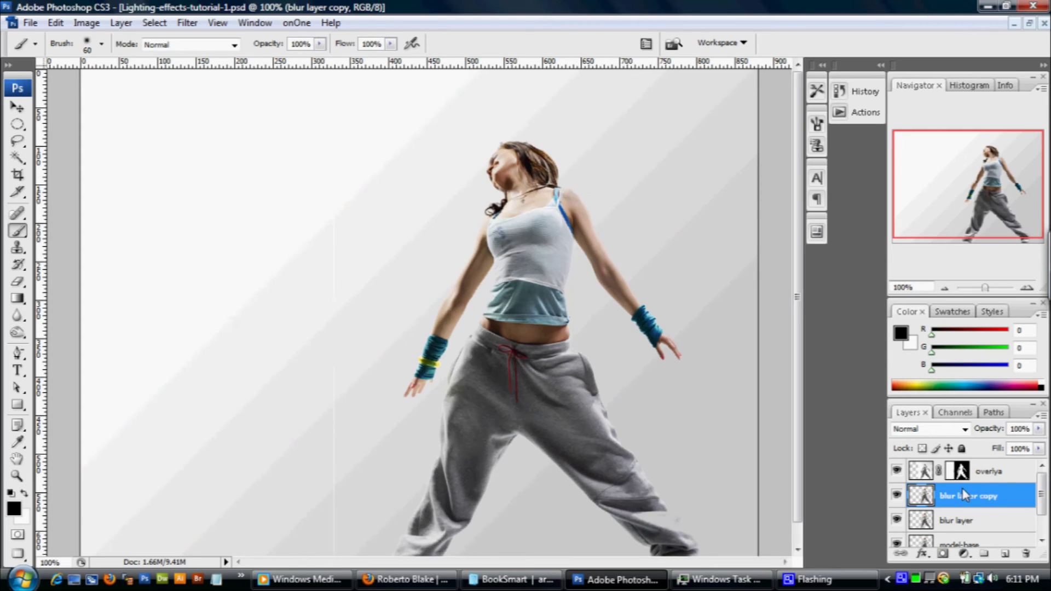
double_click(971, 496)
text(unsharp mask)
key(Return)
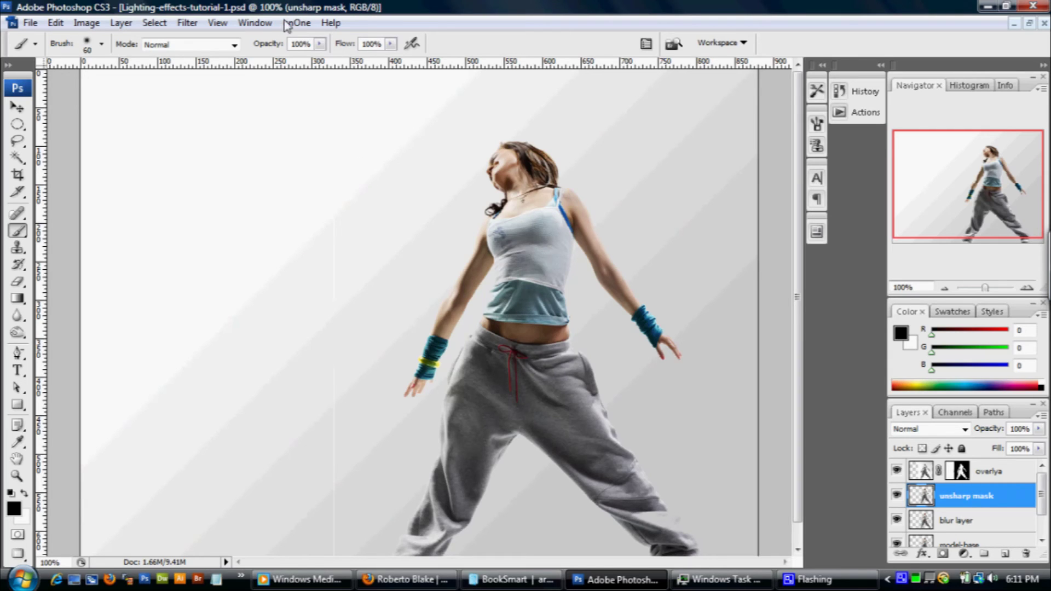
Step: Run Filter > Sharpen > Unsharp Mask at 52%, 136.6 px radius, threshold 0, previewing the face
click(187, 22)
mouse_move(270, 266)
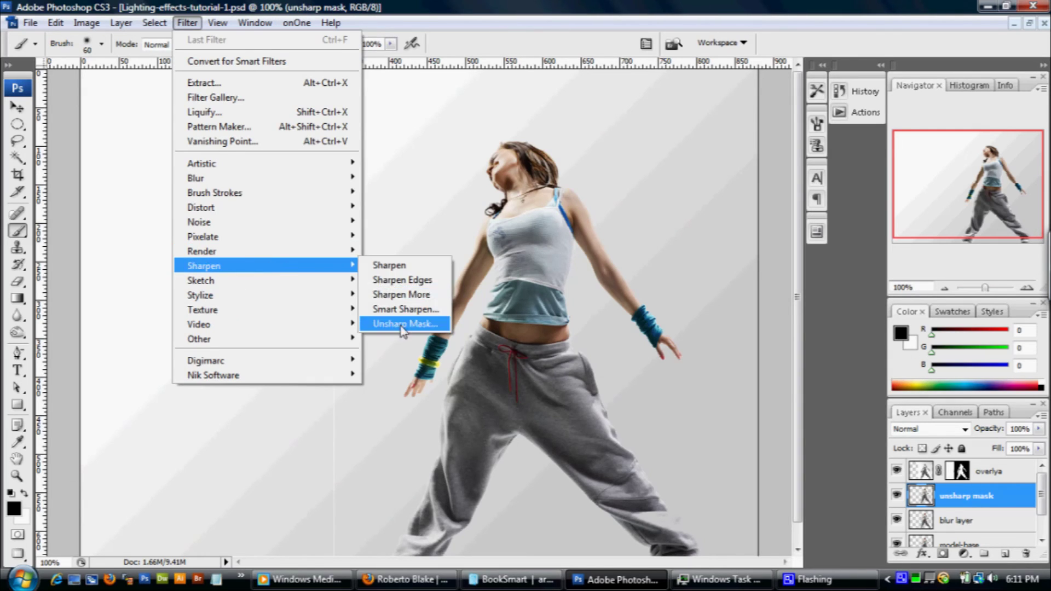
click(401, 329)
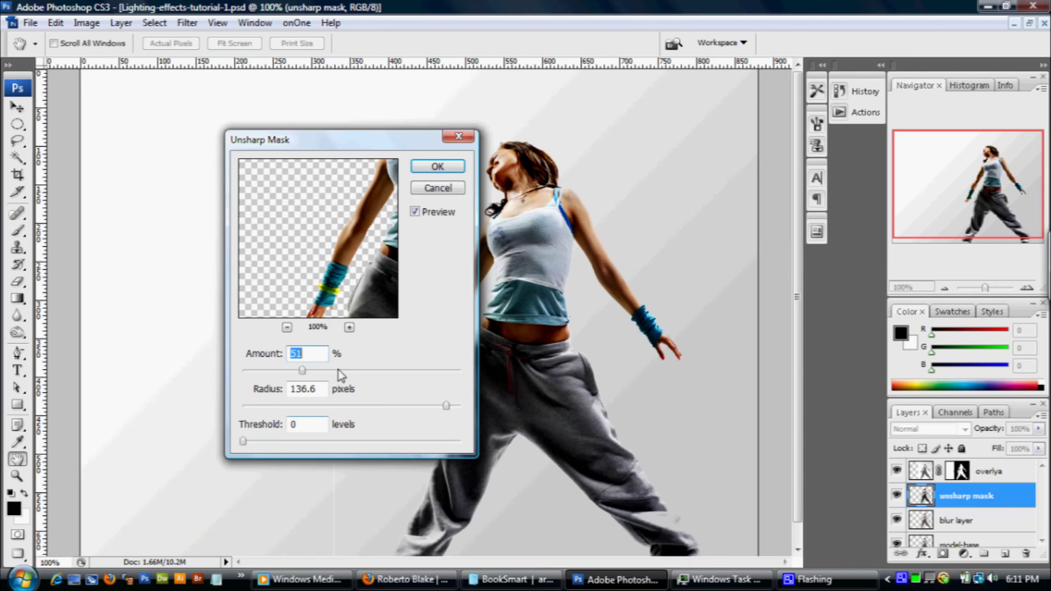
drag(323, 252, 377, 227)
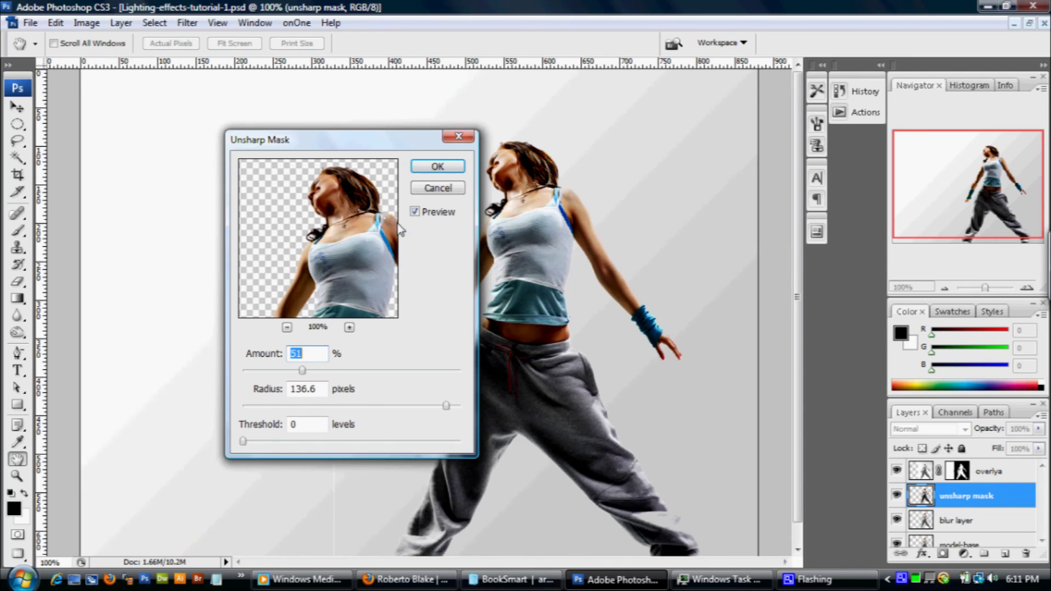
drag(323, 293, 325, 283)
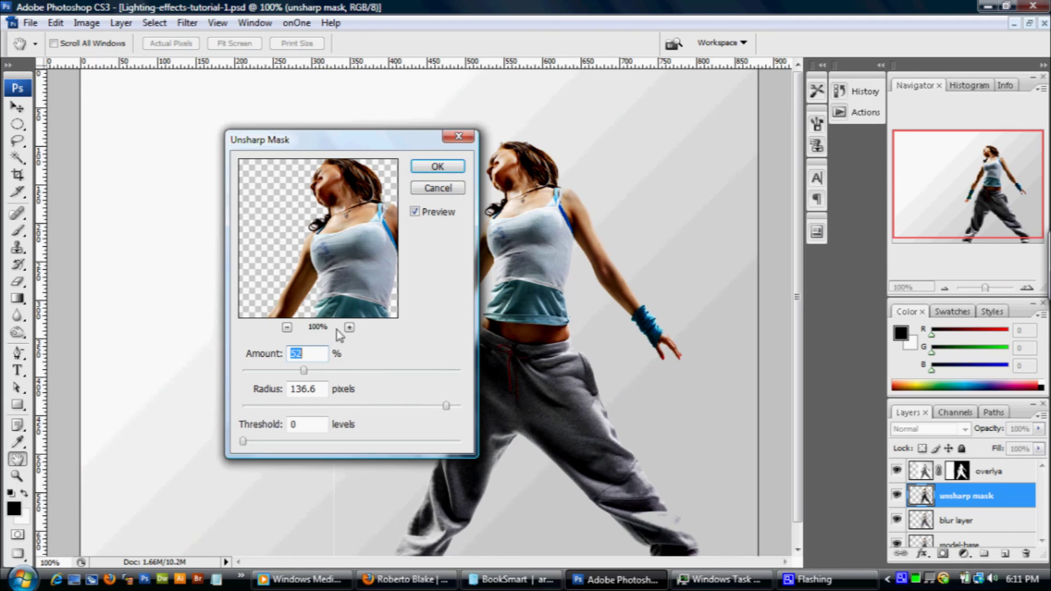
click(438, 167)
key(b)
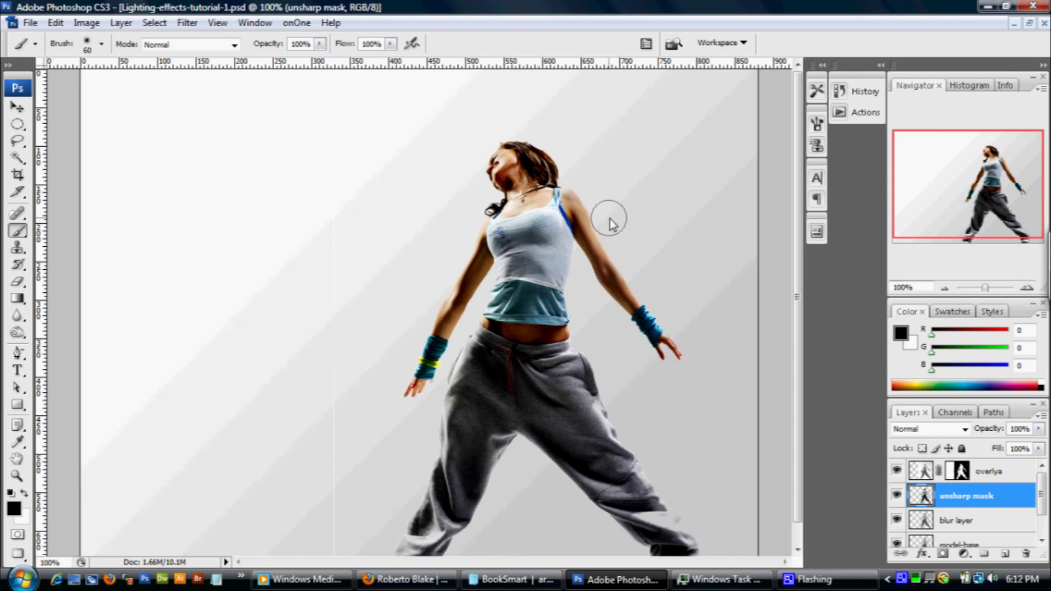
Step: Delete the blur layer
click(966, 522)
click(1027, 553)
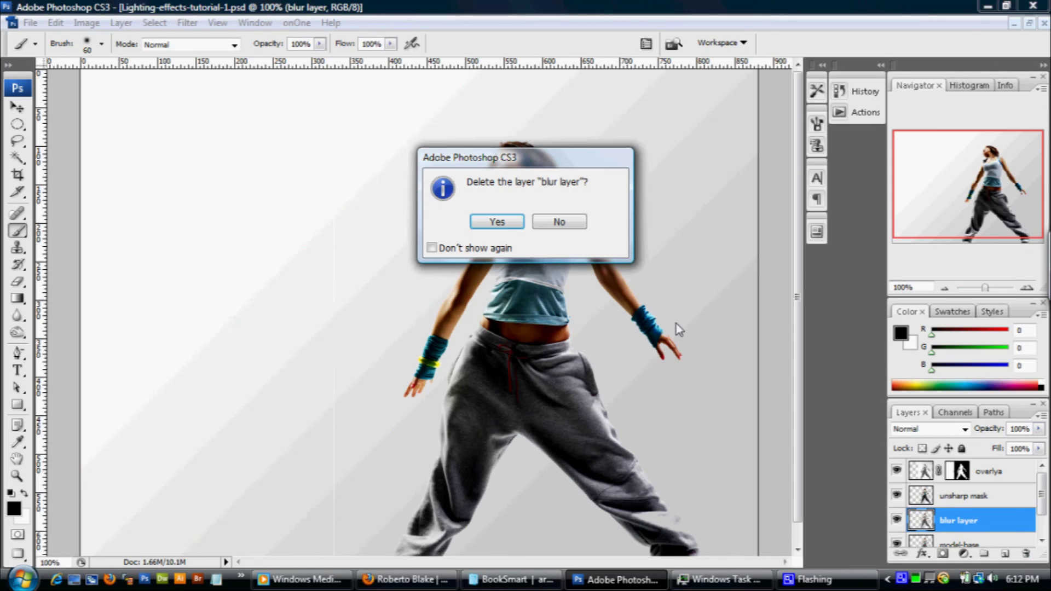
click(486, 218)
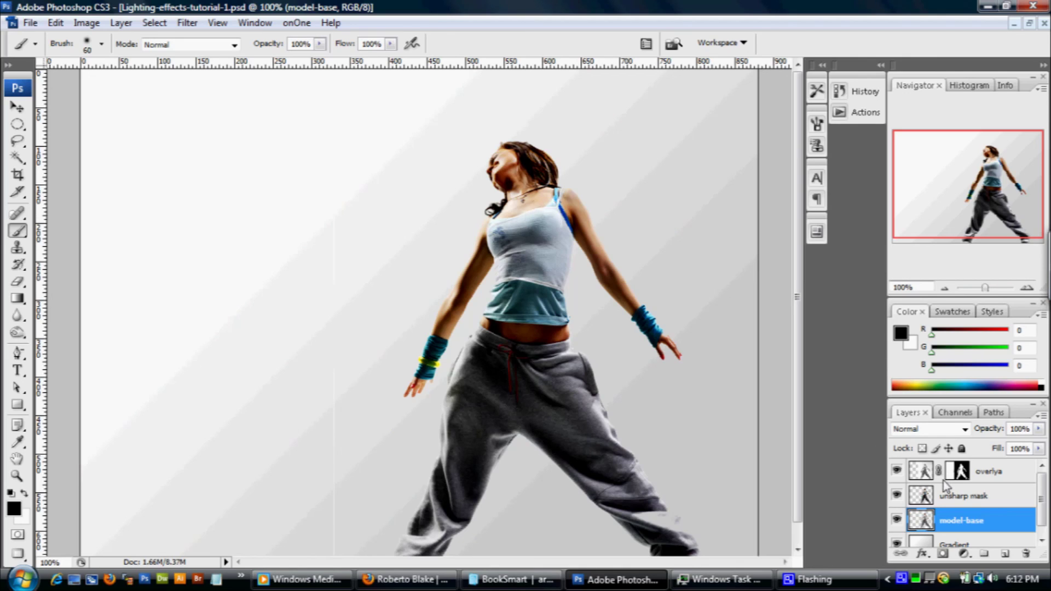
Step: Group the overlya, unsharp mask and model-base layers together
click(967, 500)
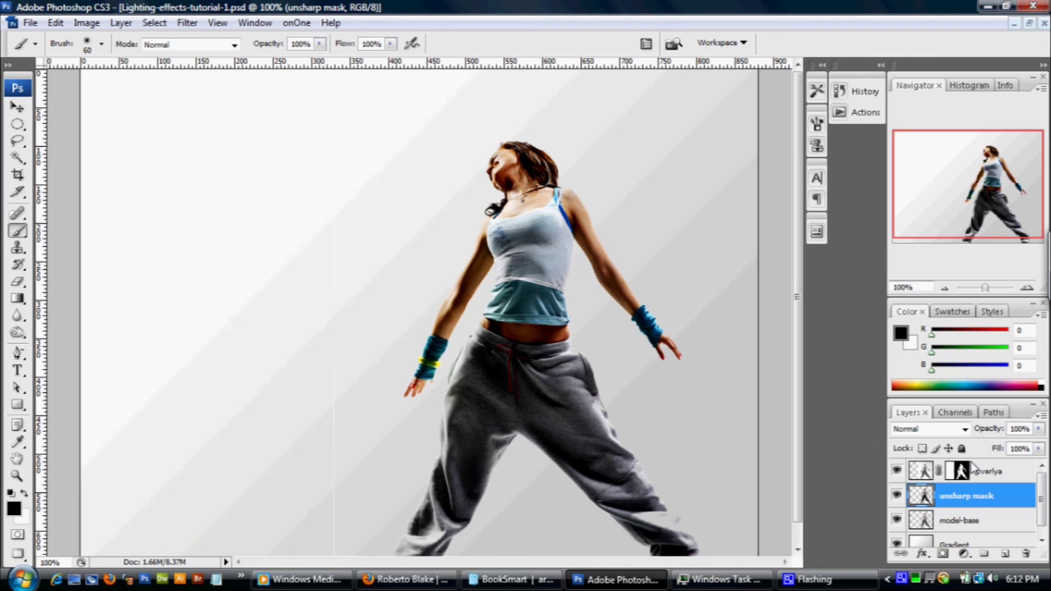
click(968, 524)
shift+click(1012, 481)
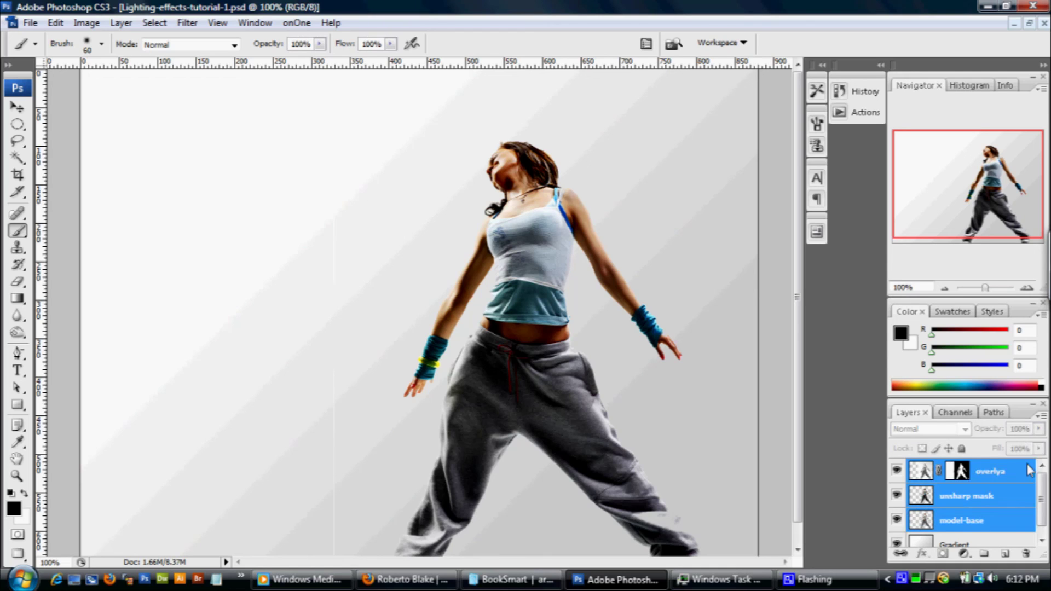
key(ctrl+g)
Step: Name the group 'model' and add a new empty layer above it
text(mode)
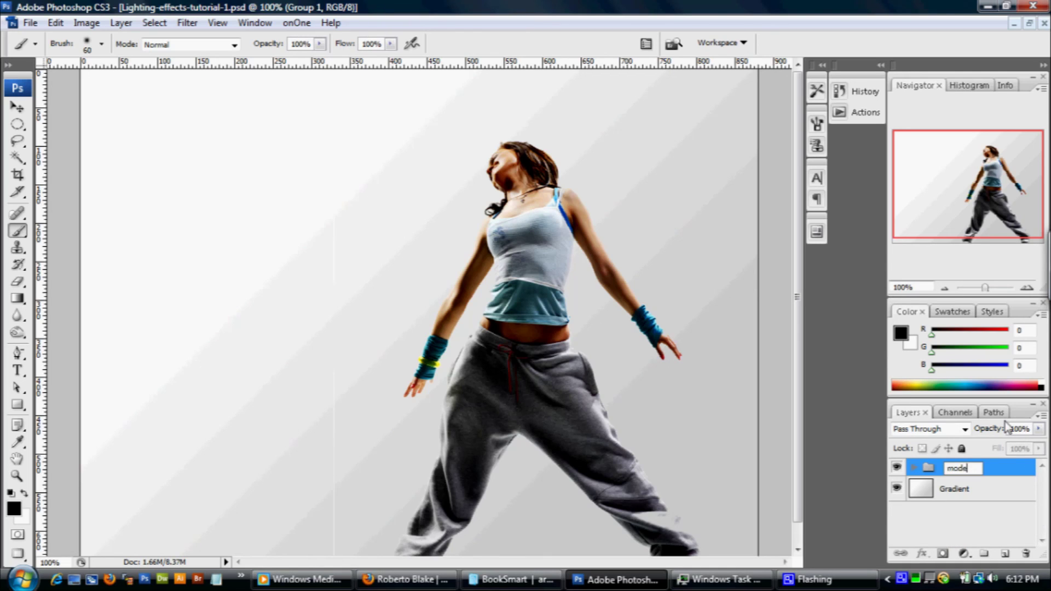
key(Return)
double_click(963, 474)
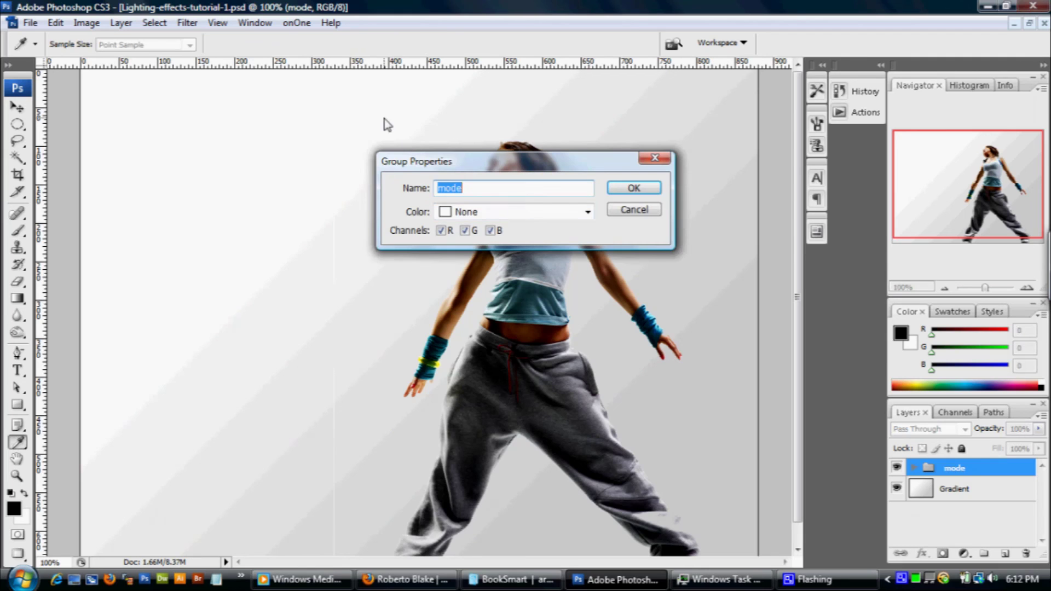
text(model)
click(647, 190)
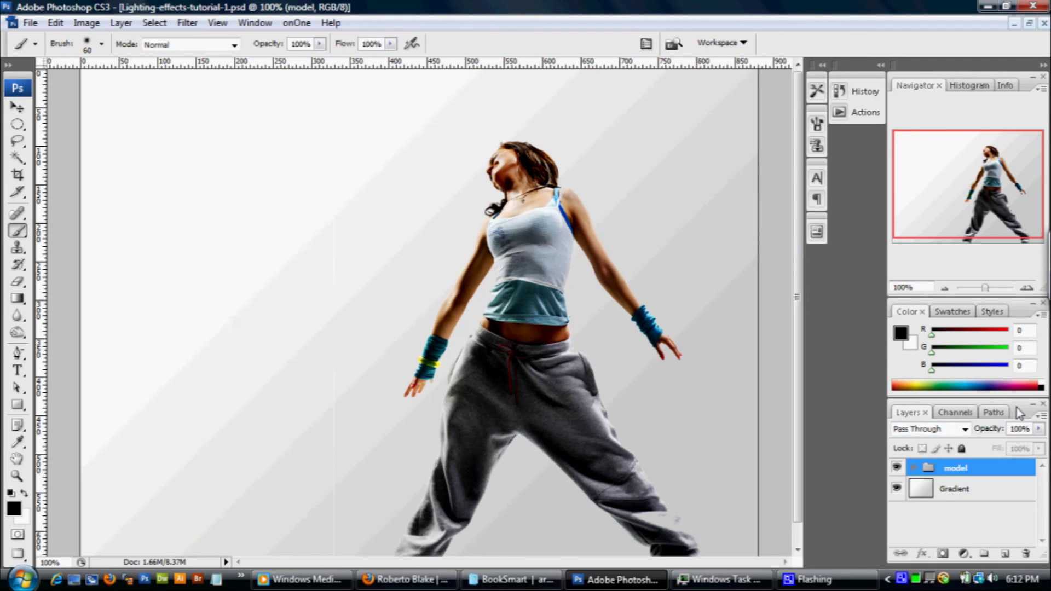
click(1005, 553)
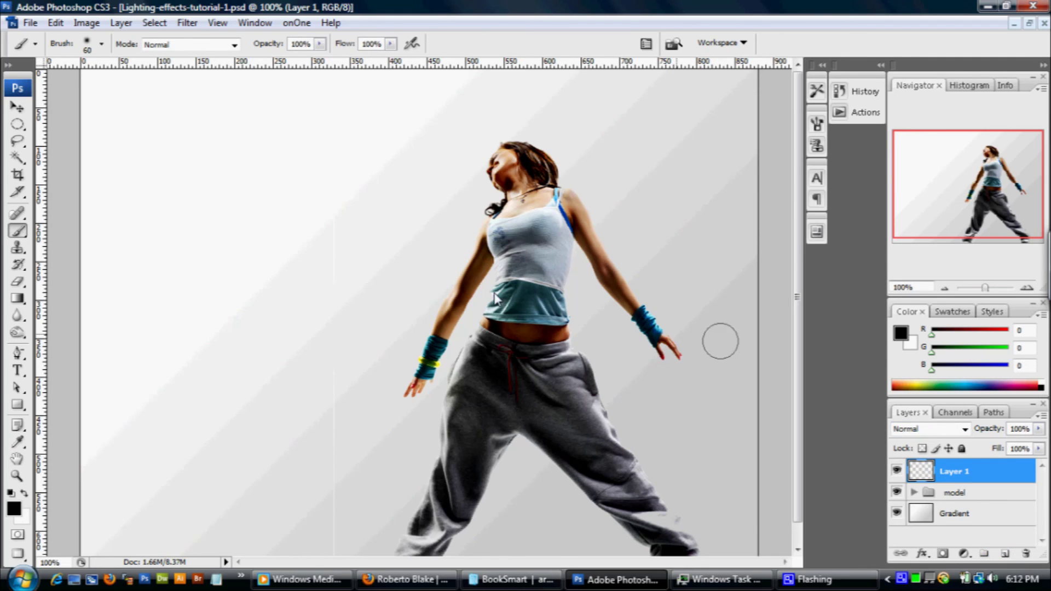